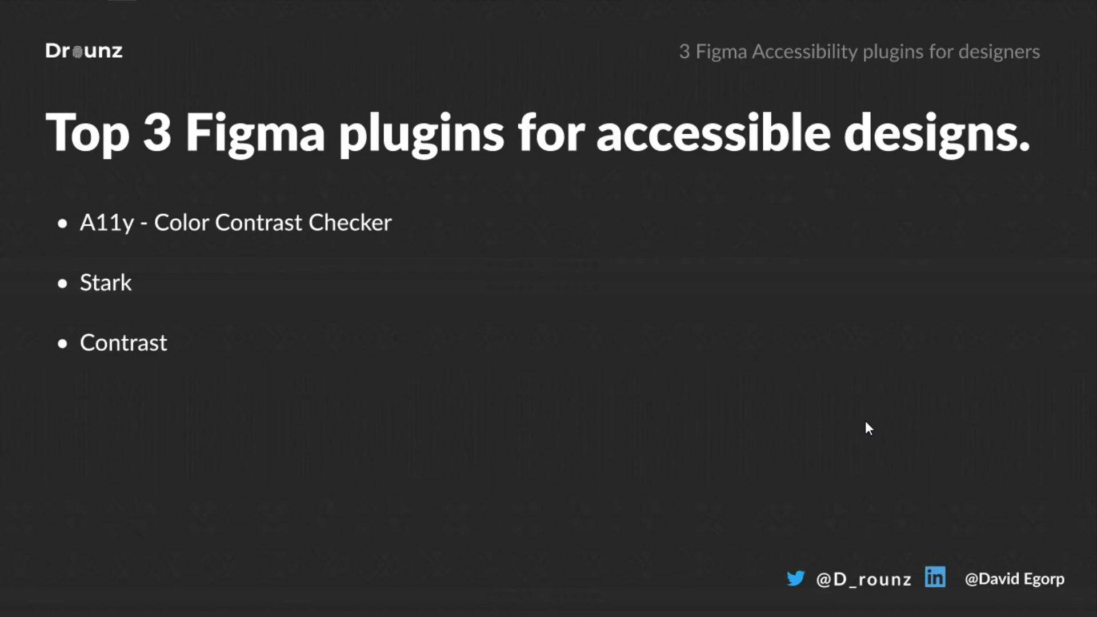
Advance the presentation to the A11y - Color Contrast Checker title slide.
key(Right)
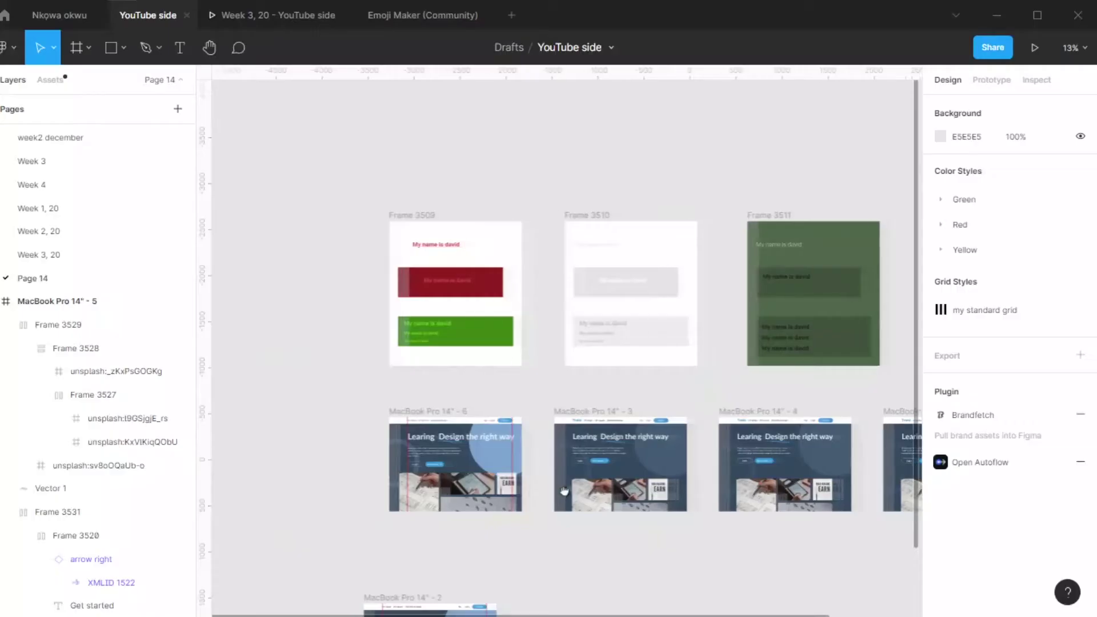
Search the Figma Community for 'accessibility', correcting the misspelled search term.
scroll(558, 319, down, 3)
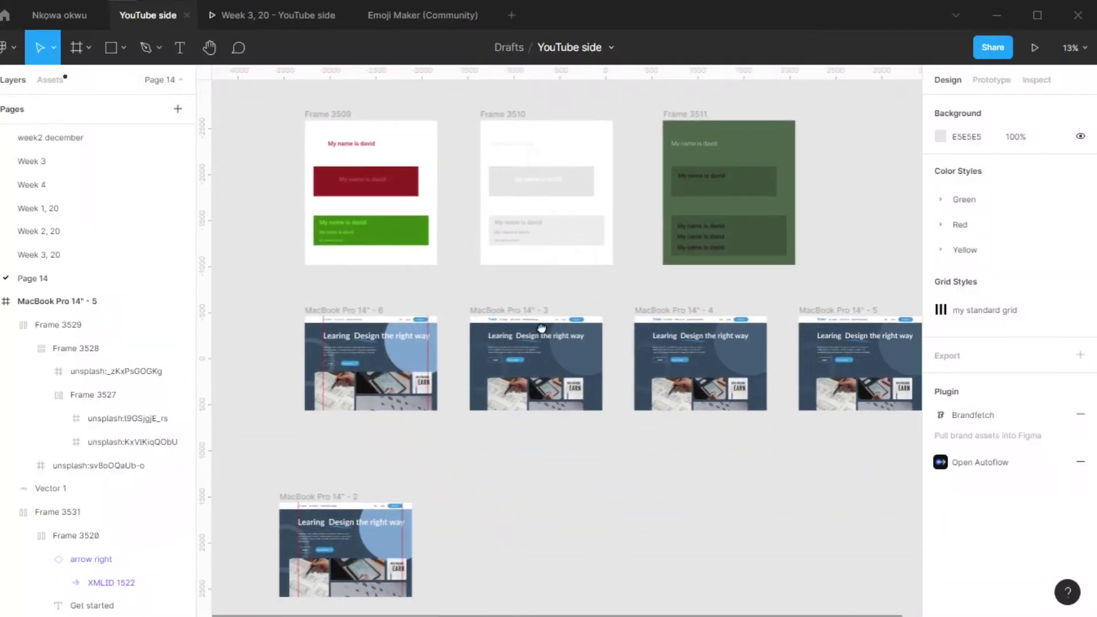
scroll(562, 324, down, 2)
scroll(546, 457, down, 1)
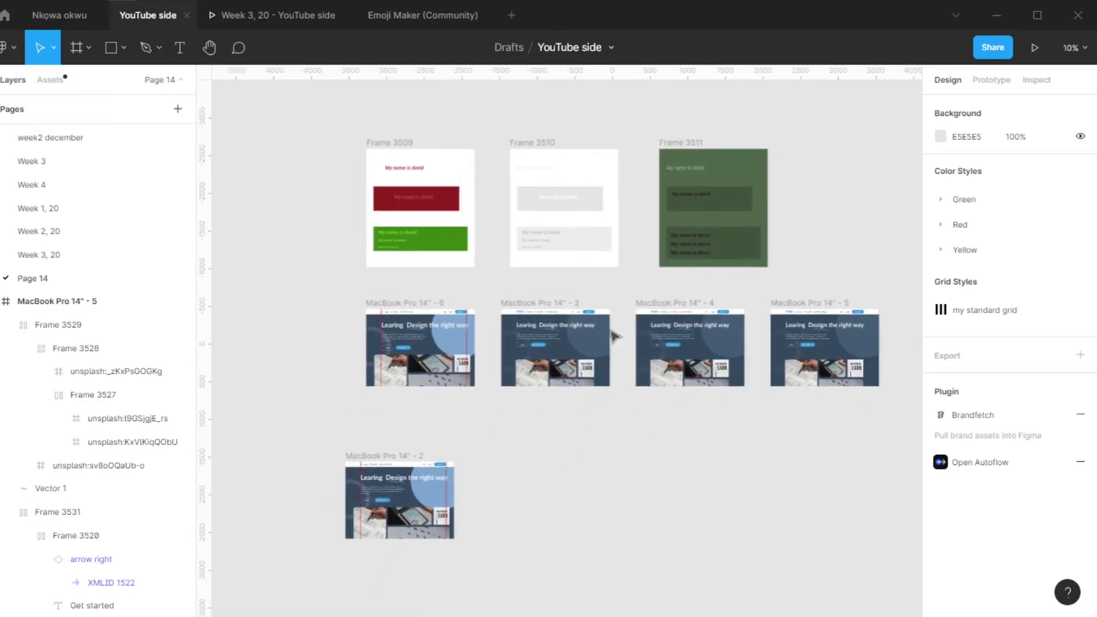
scroll(379, 414, up, 1)
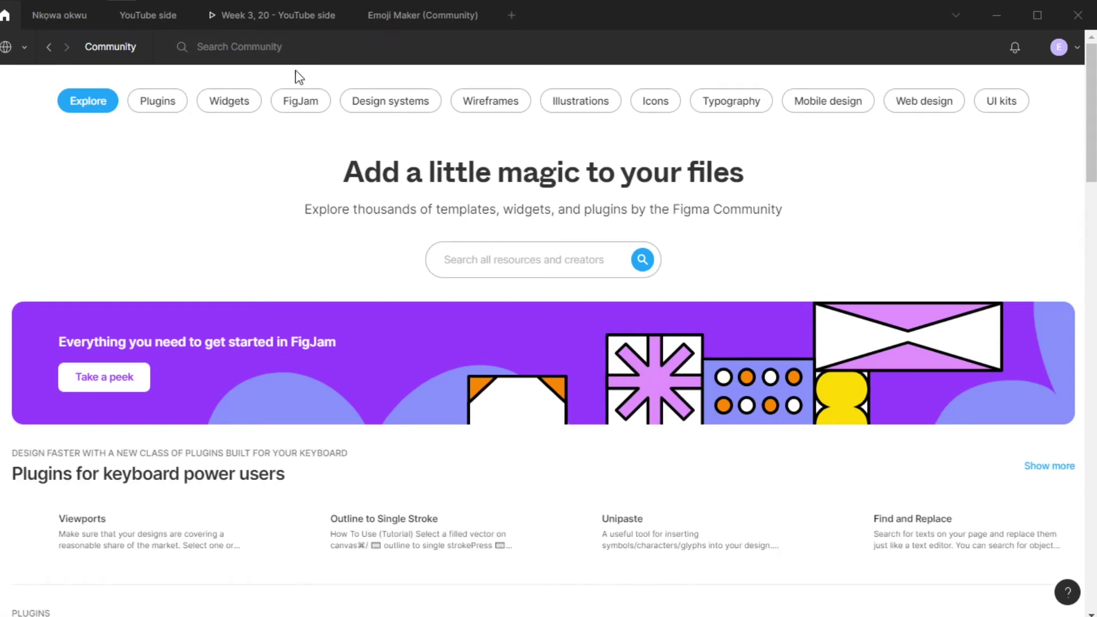
click(282, 56)
text(aCCESSE)
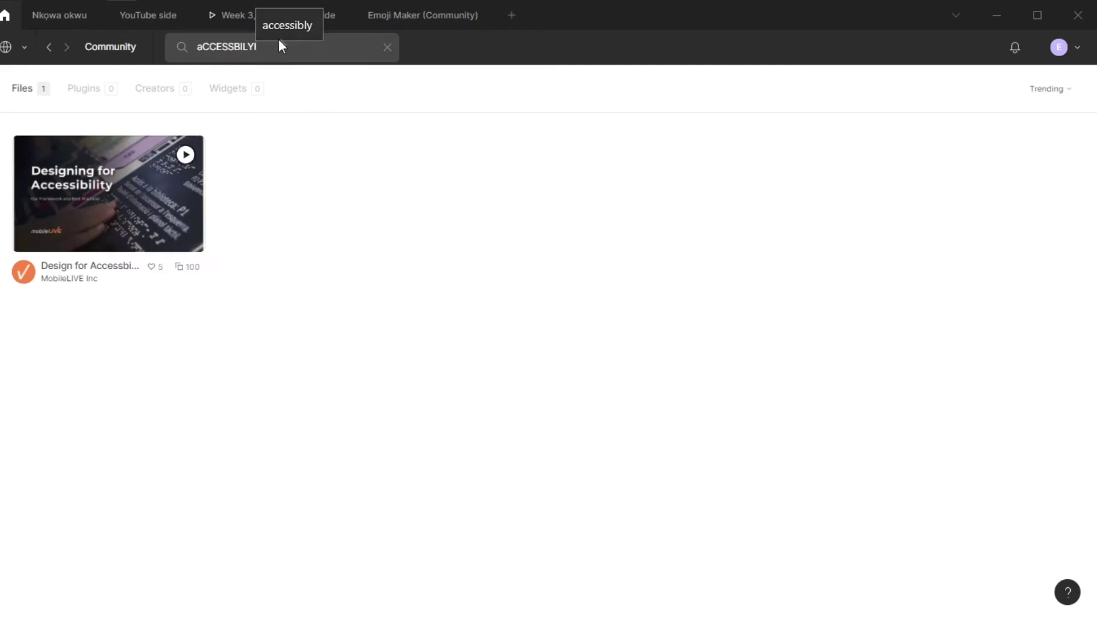
click(279, 39)
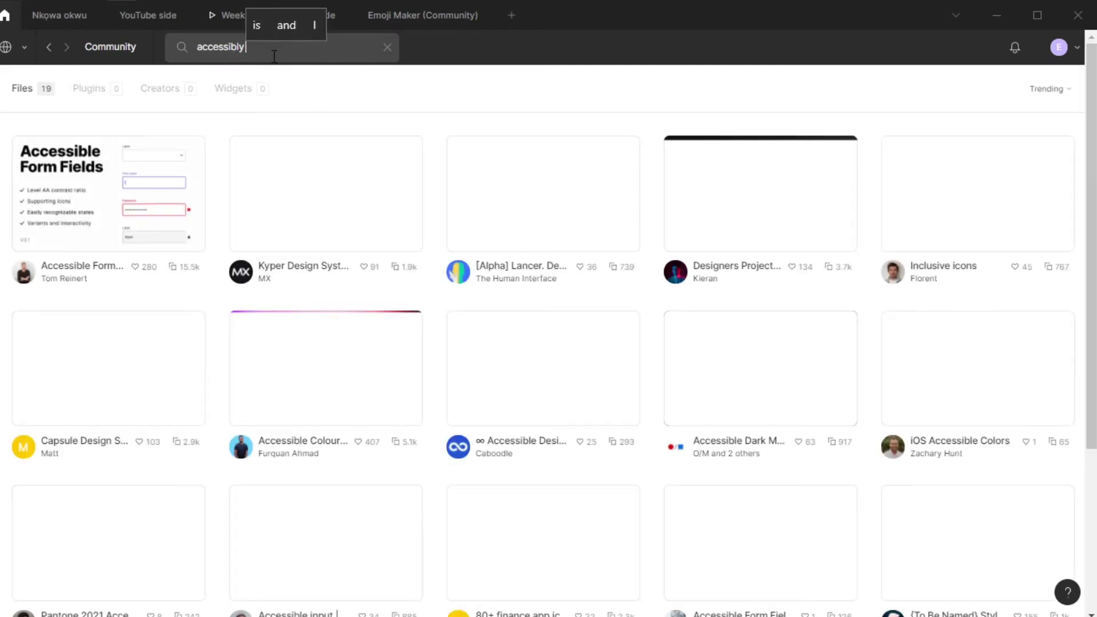
key(BackSpace)
key(BackSpace)
text(ILITY)
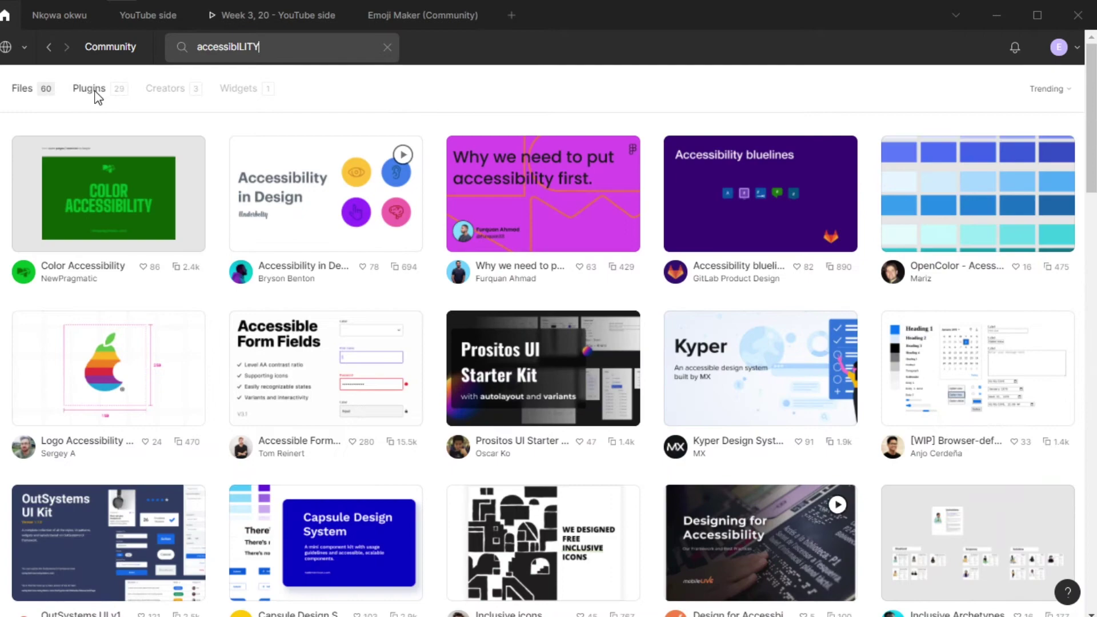
Filter the 'accessibility' results to the 29 plugins and scroll to the installed Contrast, Stark and A11y entries.
click(91, 90)
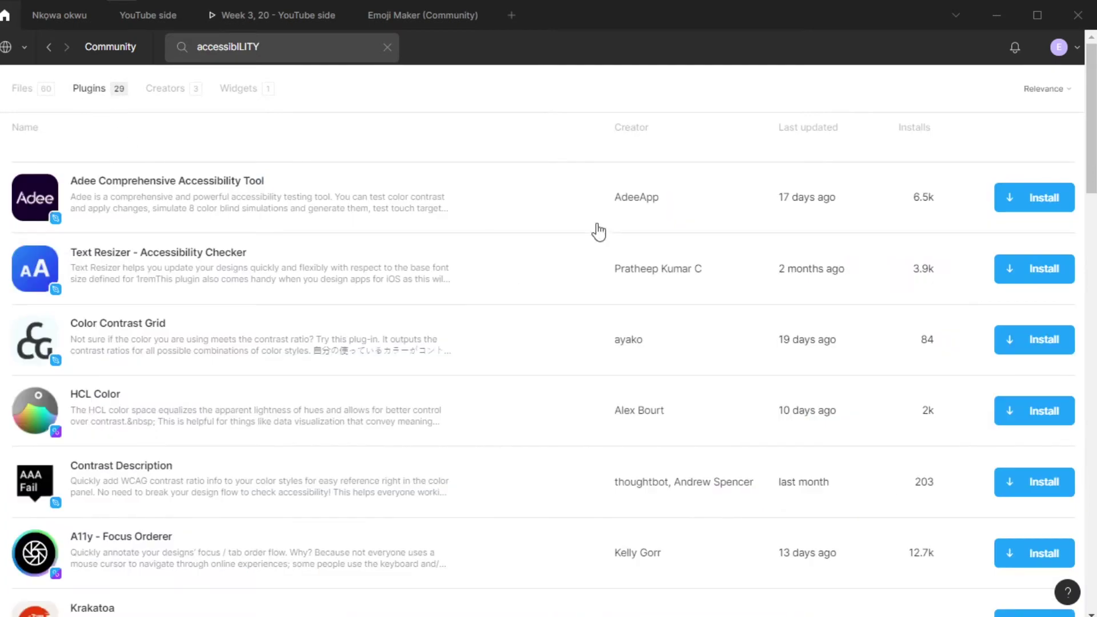
scroll(691, 233, down, 20)
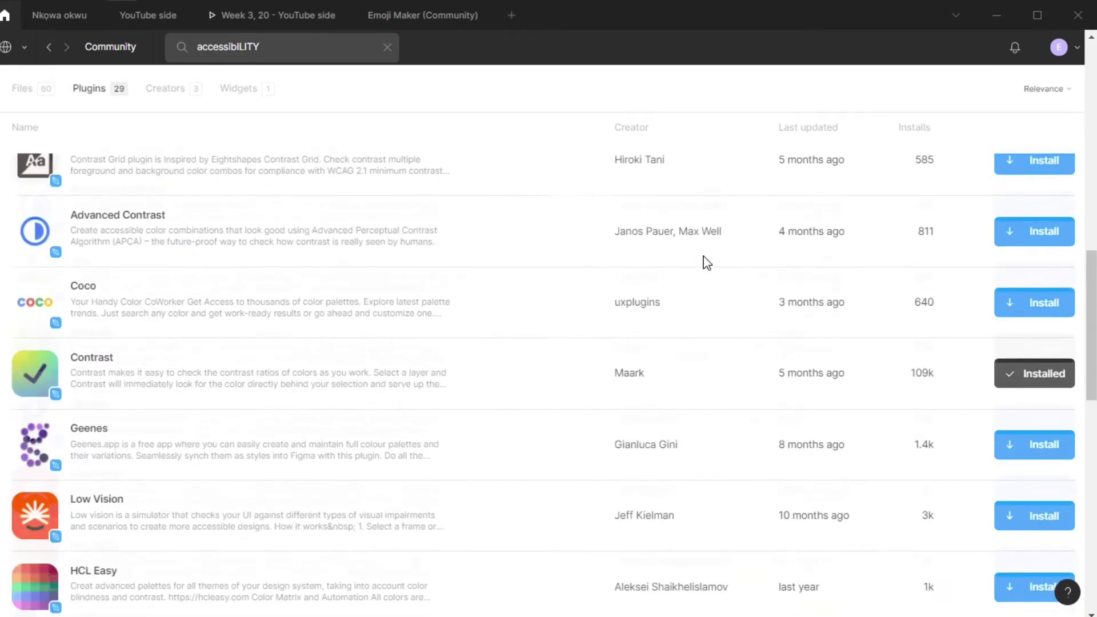
scroll(717, 385, up, 5)
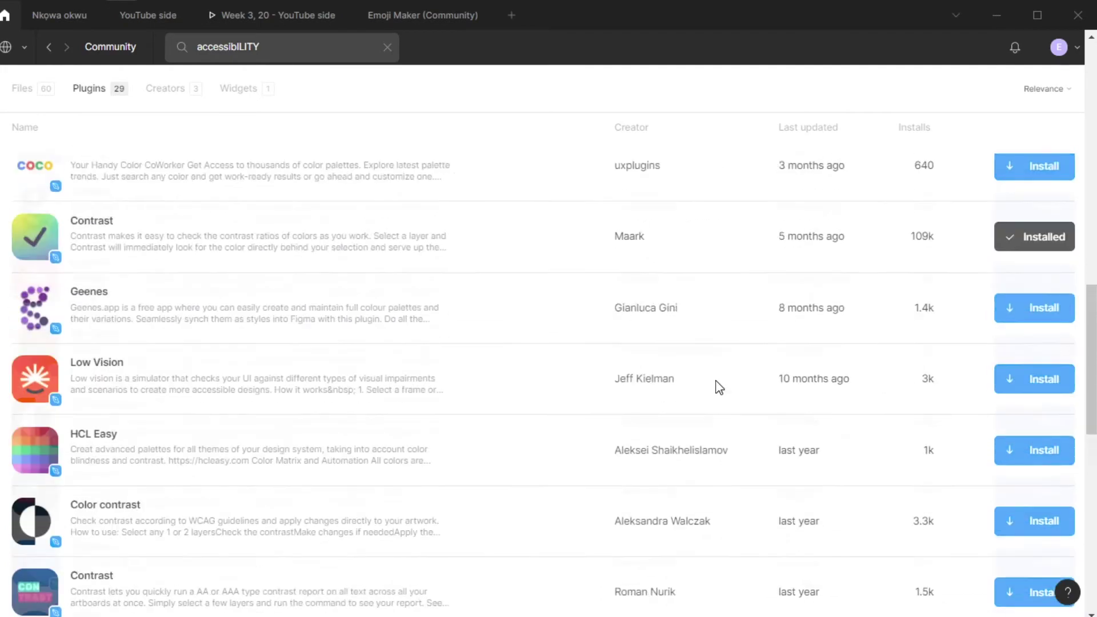
scroll(718, 385, down, 8)
scroll(718, 387, up, 1)
scroll(719, 387, up, 8)
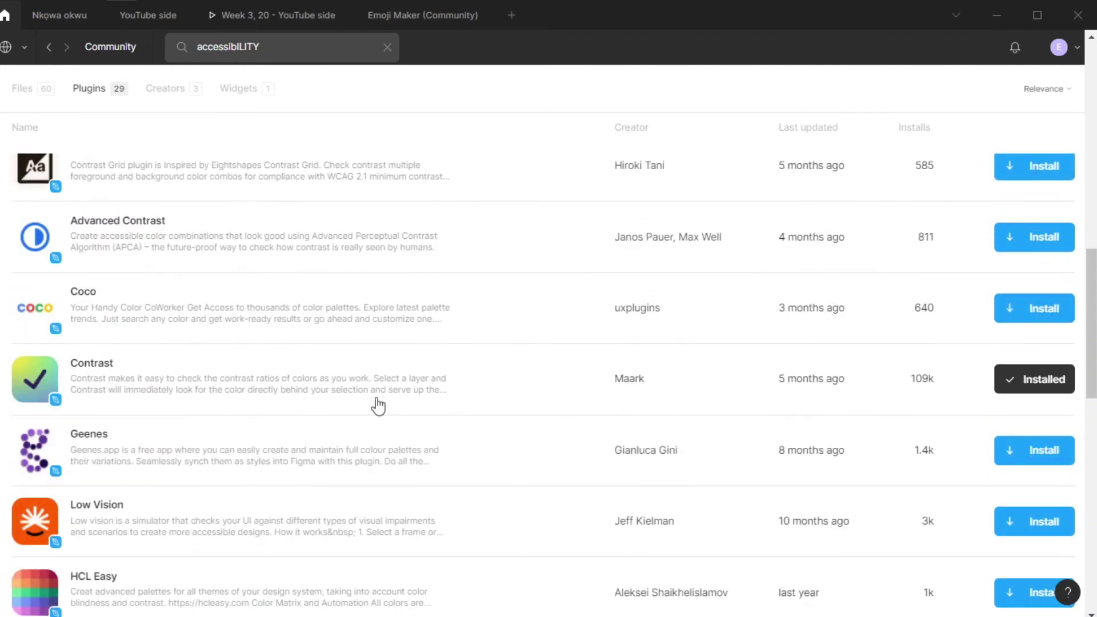
scroll(222, 389, up, 3)
scroll(223, 390, up, 6)
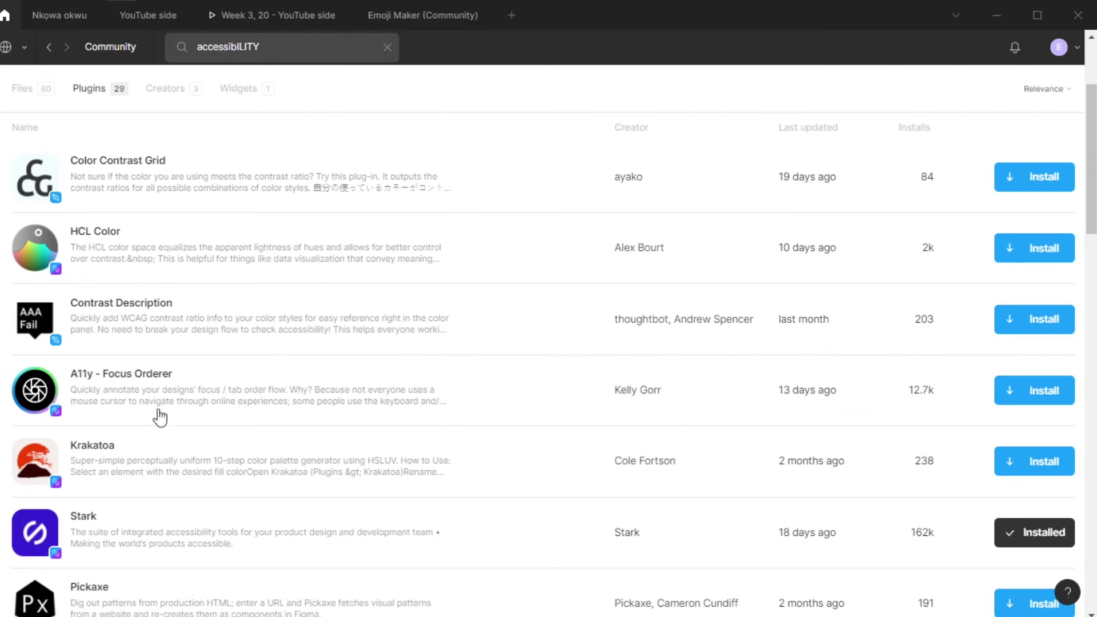
scroll(558, 392, up, 2)
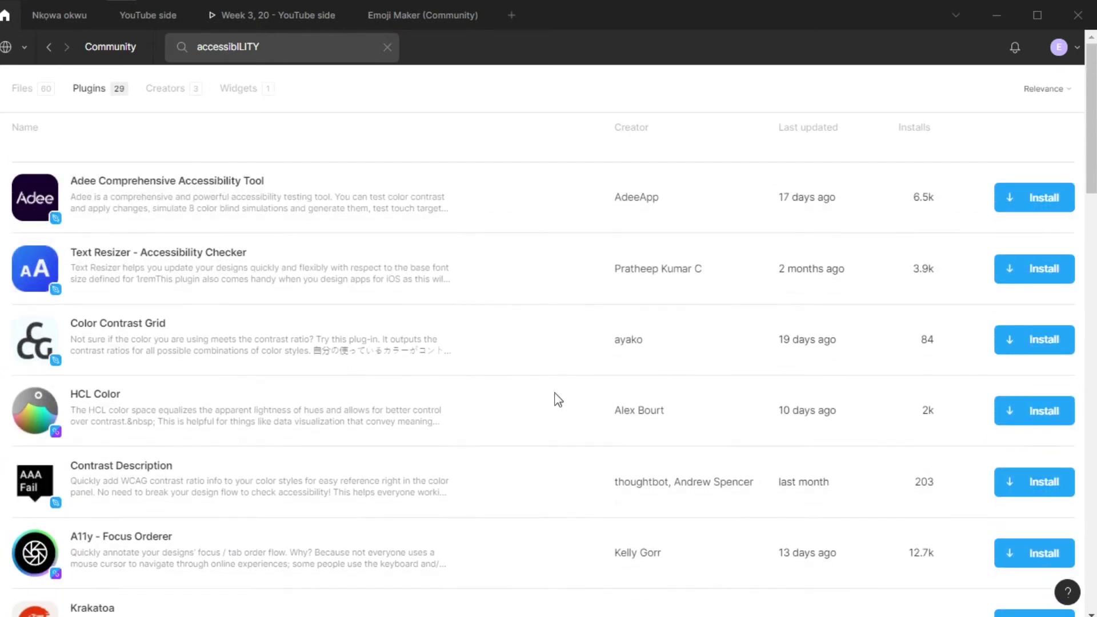
scroll(554, 400, down, 7)
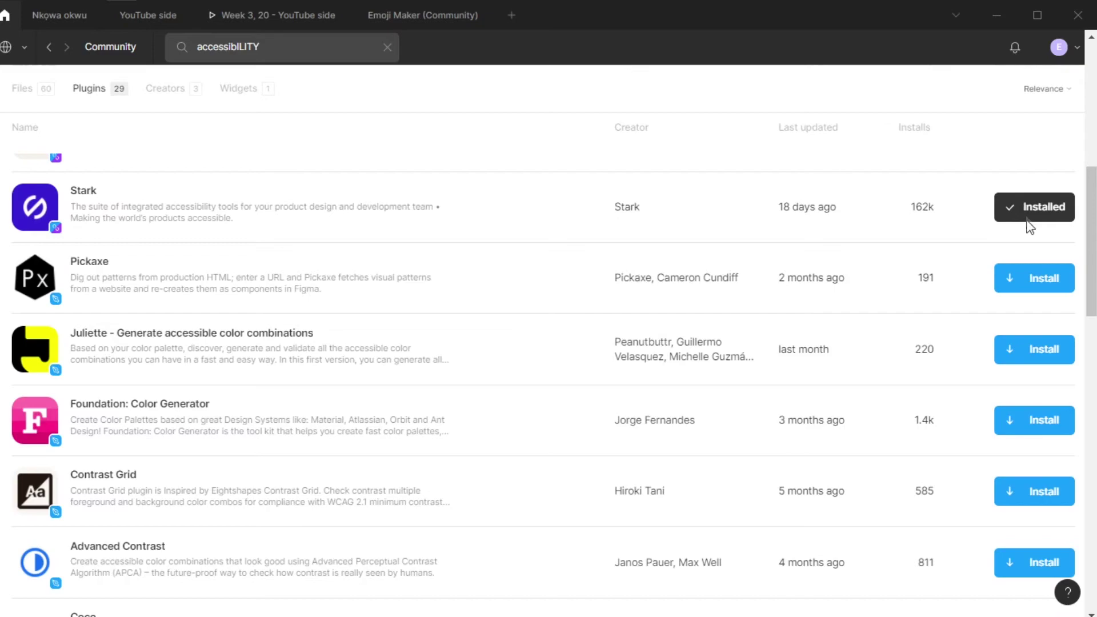
scroll(988, 328, down, 6)
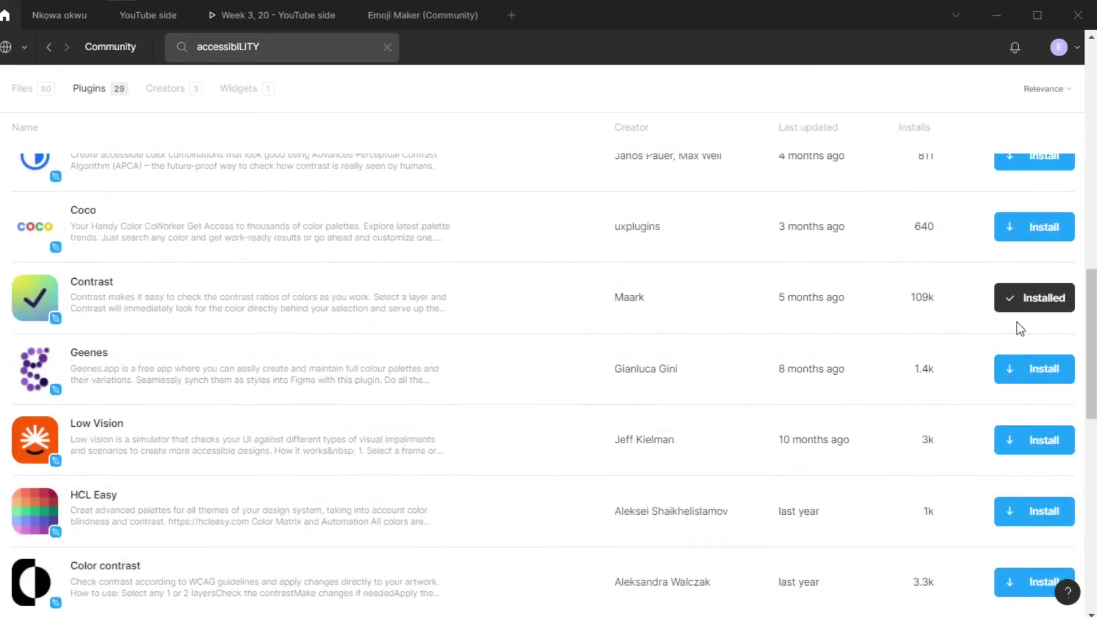
scroll(948, 320, down, 9)
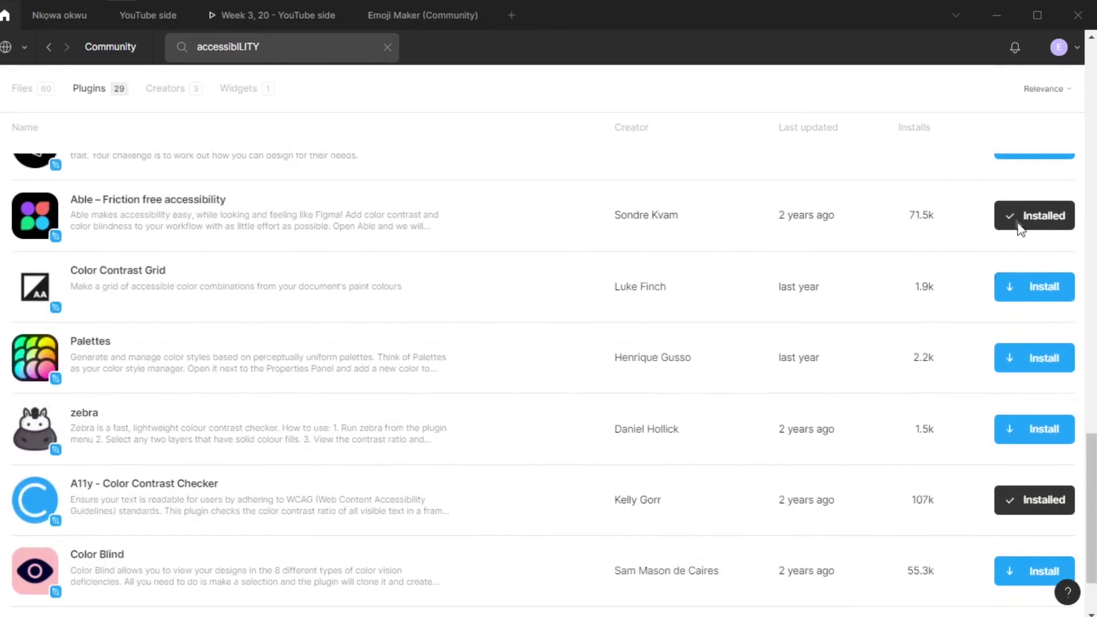
scroll(1021, 243, down, 2)
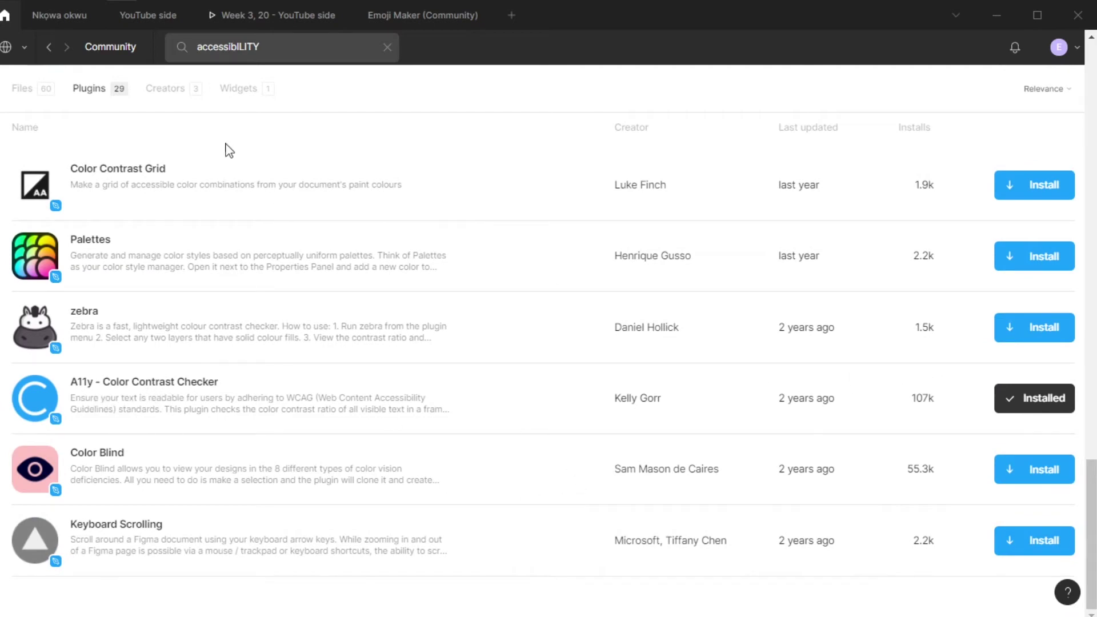
In the YouTube side file, run A11y - Color Contrast Checker on the MacBook Pro 14" - 6 frame.
click(133, 21)
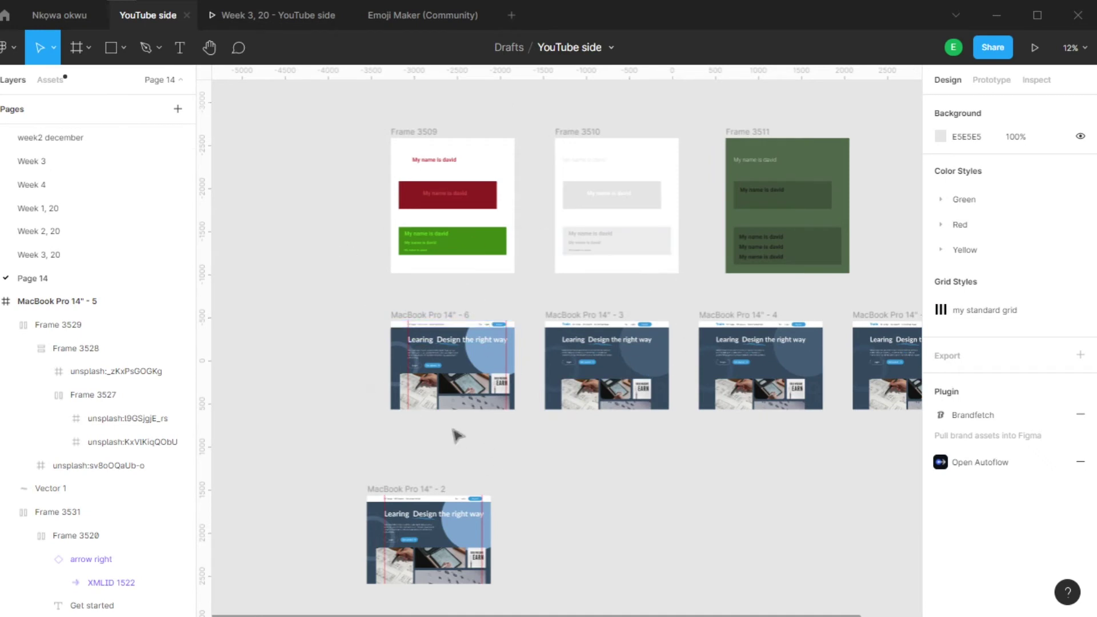
scroll(457, 436, up, 5)
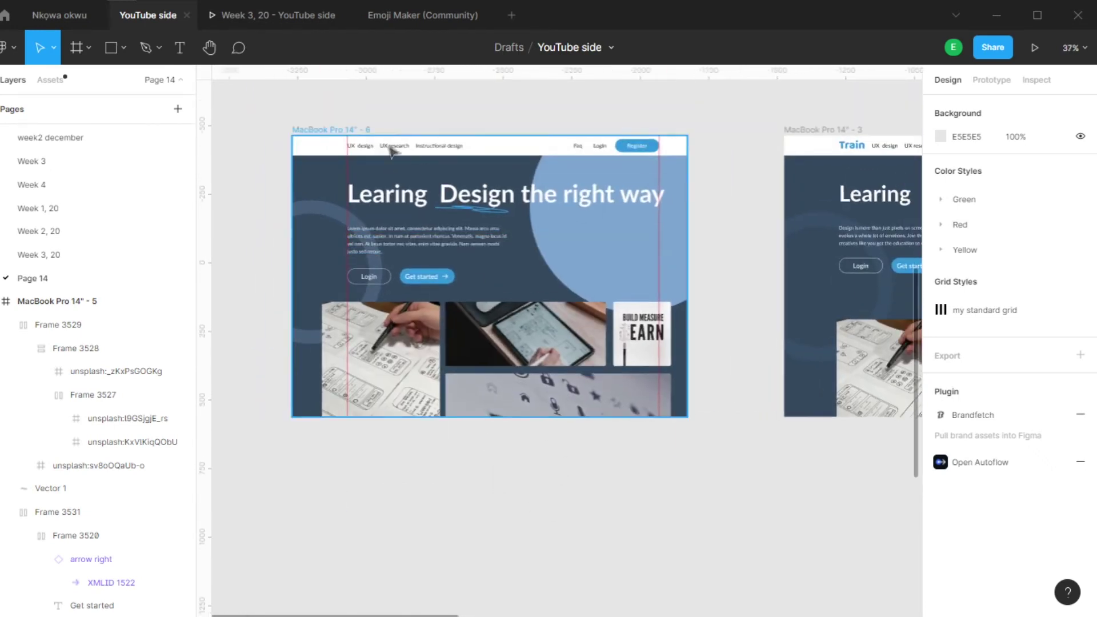
click(313, 133)
right_click(517, 243)
mouse_move(512, 238)
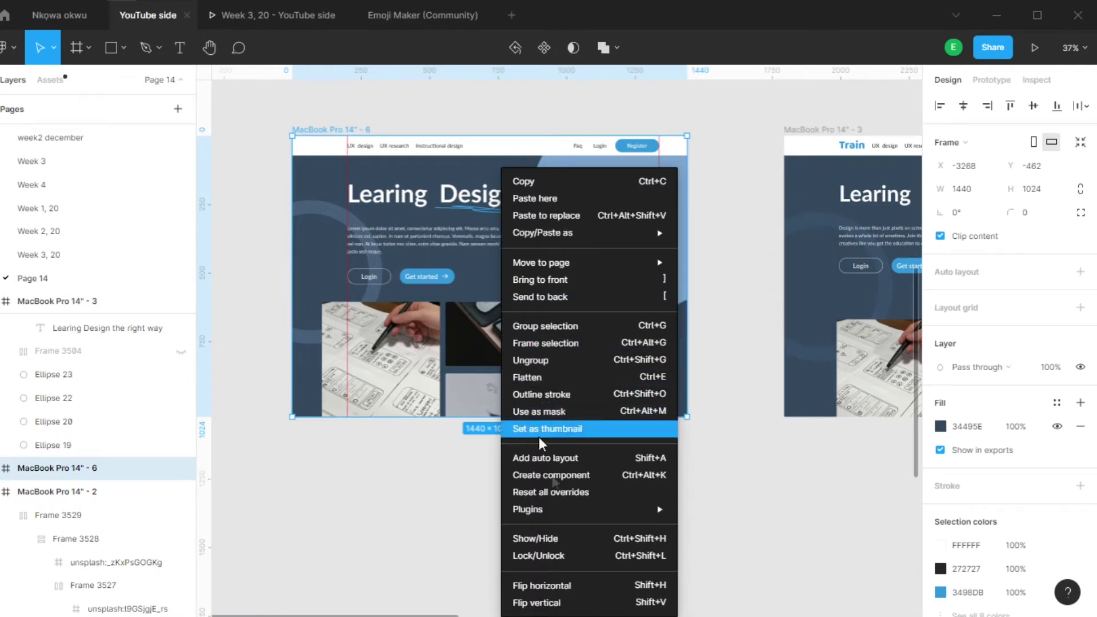
mouse_move(548, 510)
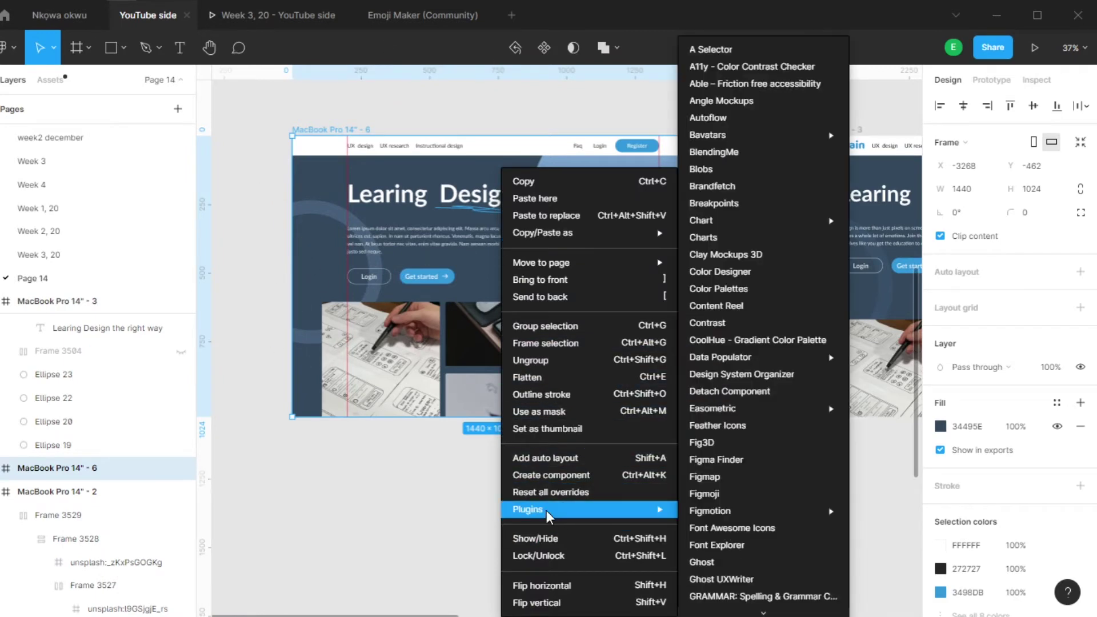
click(722, 69)
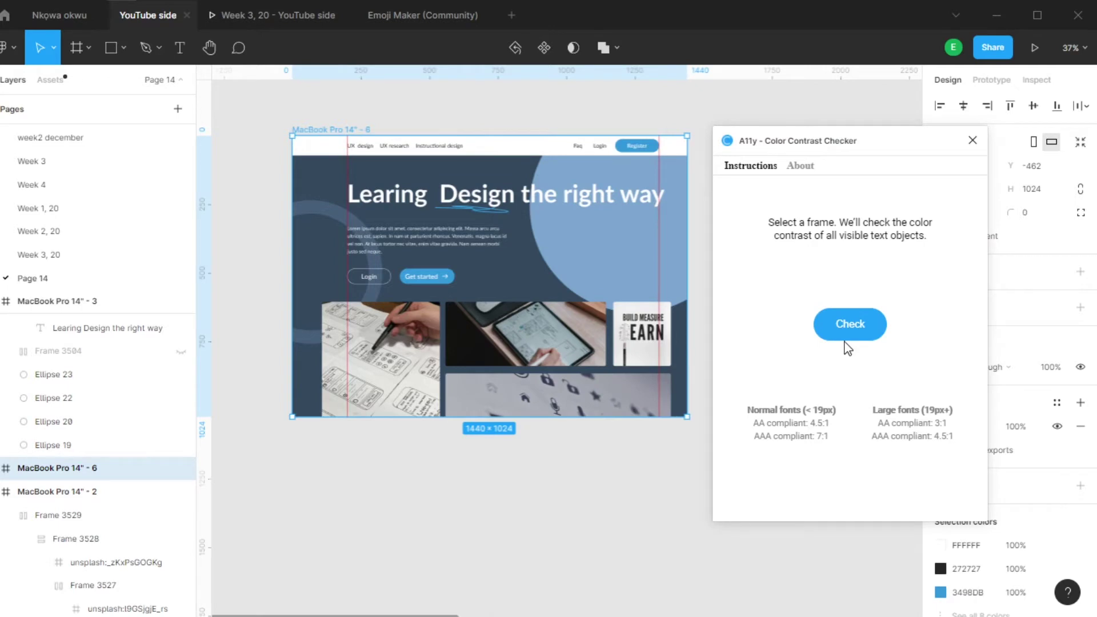
Check text contrast, adjust two text backgrounds' lightness (first to 4.61), then recheck the frame.
click(845, 341)
scroll(900, 290, down, 1)
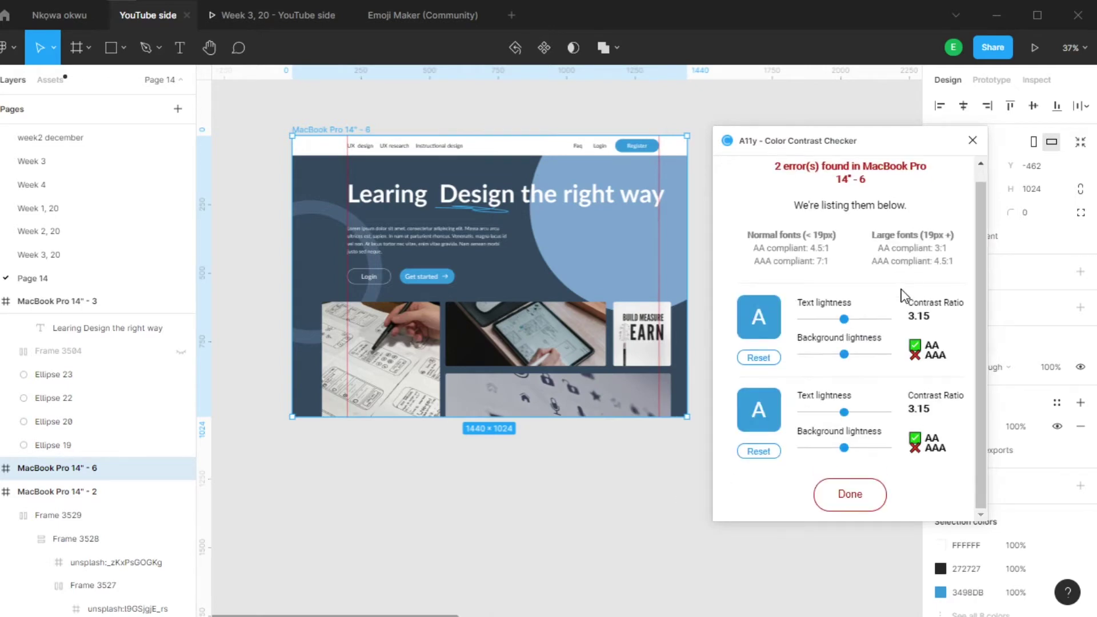
scroll(564, 207, up, 1)
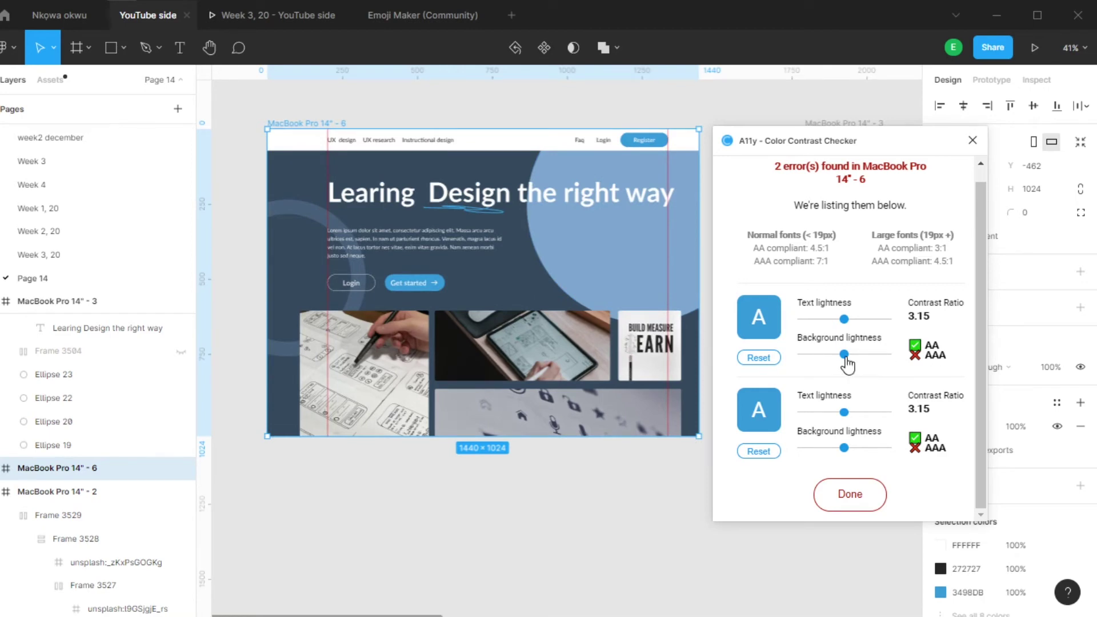
drag(847, 361, 840, 362)
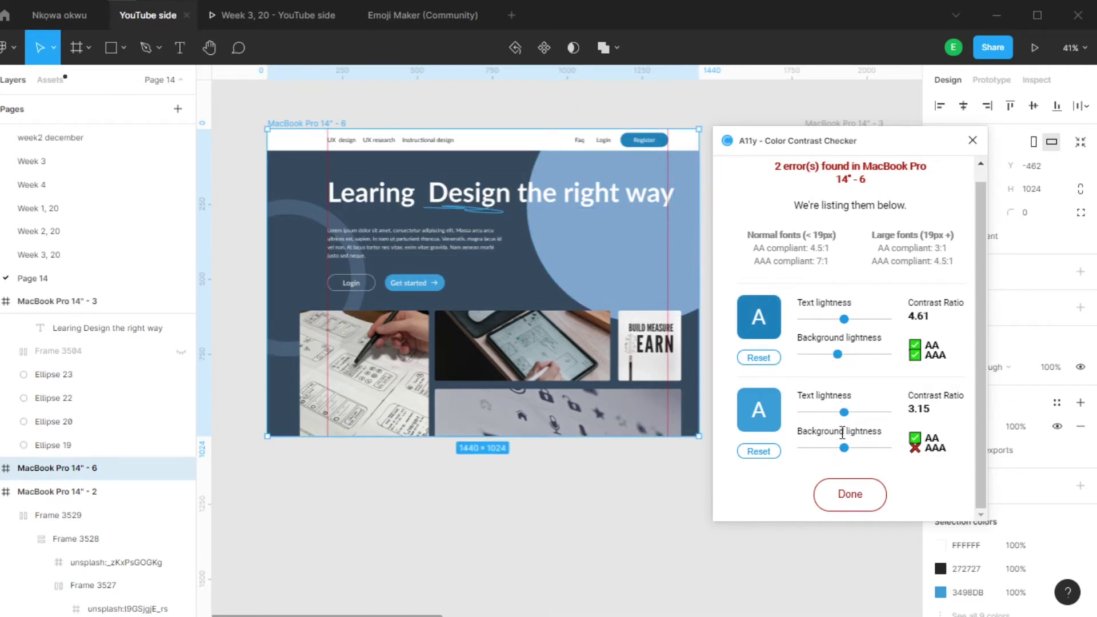
drag(849, 456, 838, 463)
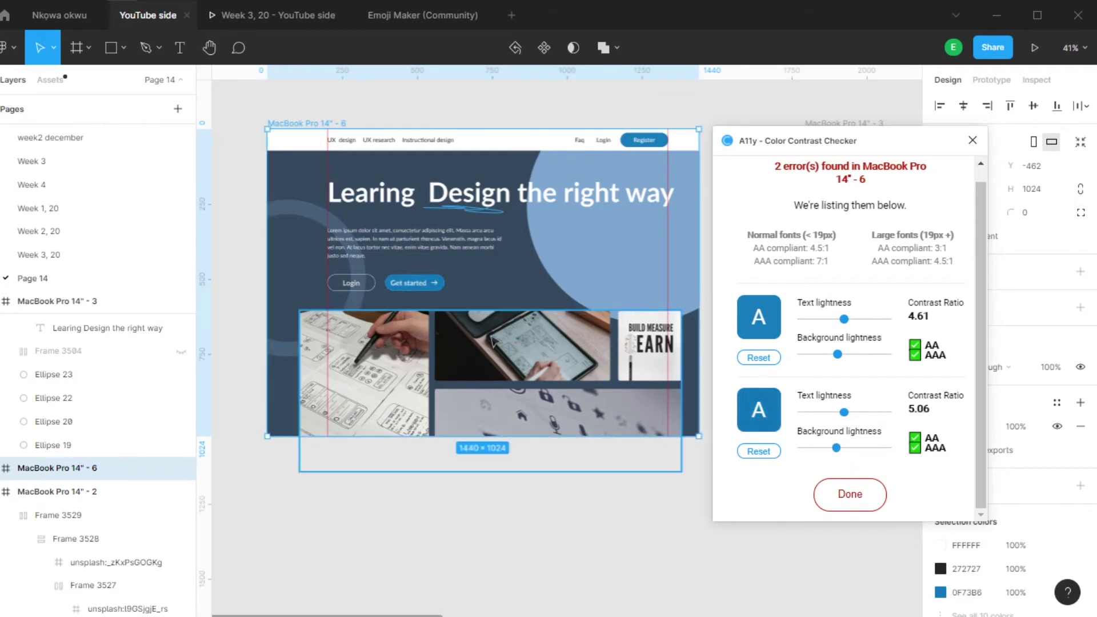
click(848, 496)
click(873, 314)
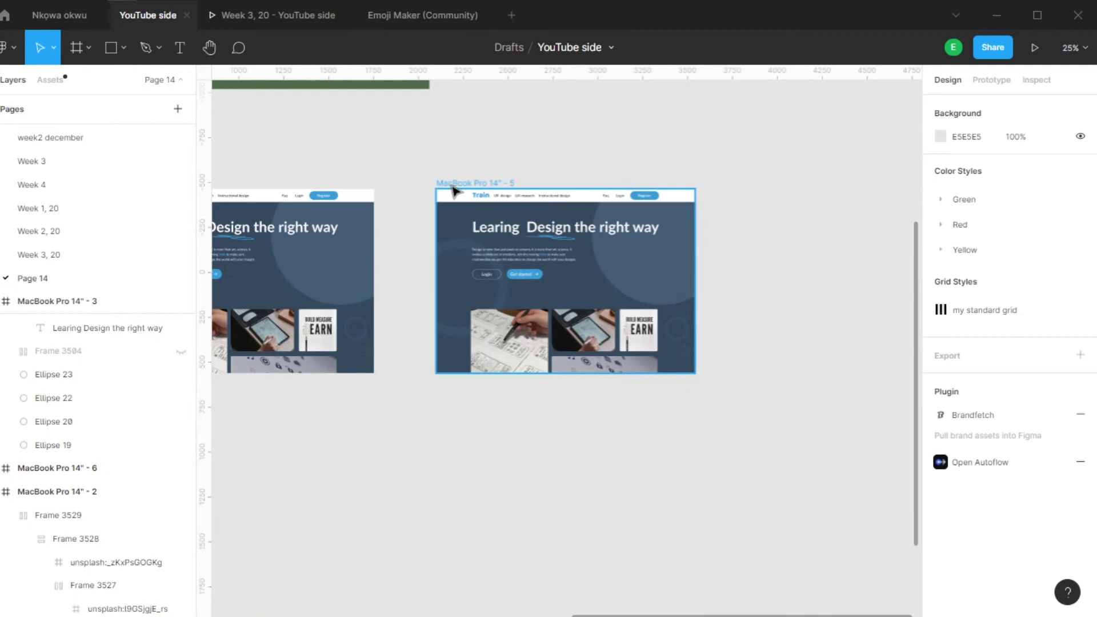
Launch Stark's Vision Simulator on the MacBook Pro 14" - 5 frame.
click(452, 238)
right_click(588, 284)
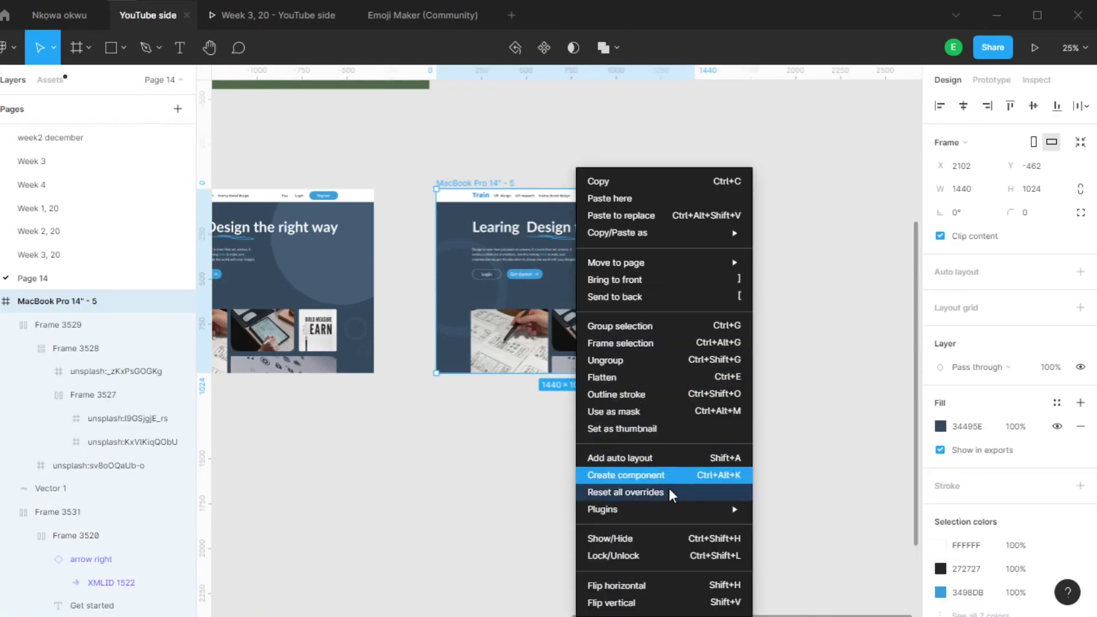
mouse_move(666, 509)
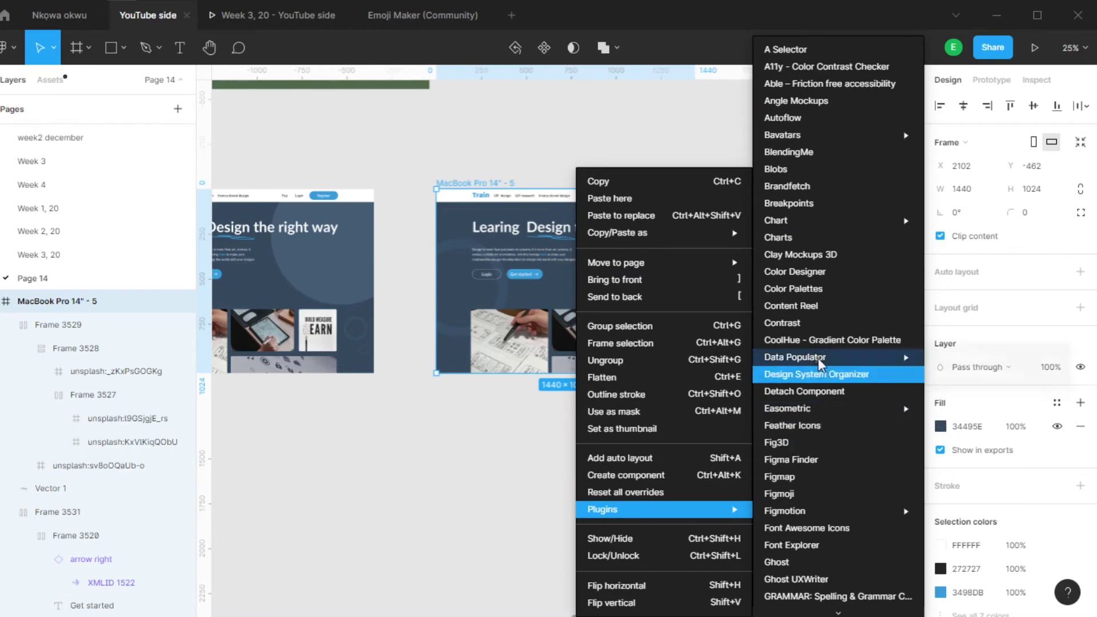
scroll(822, 313, down, 10)
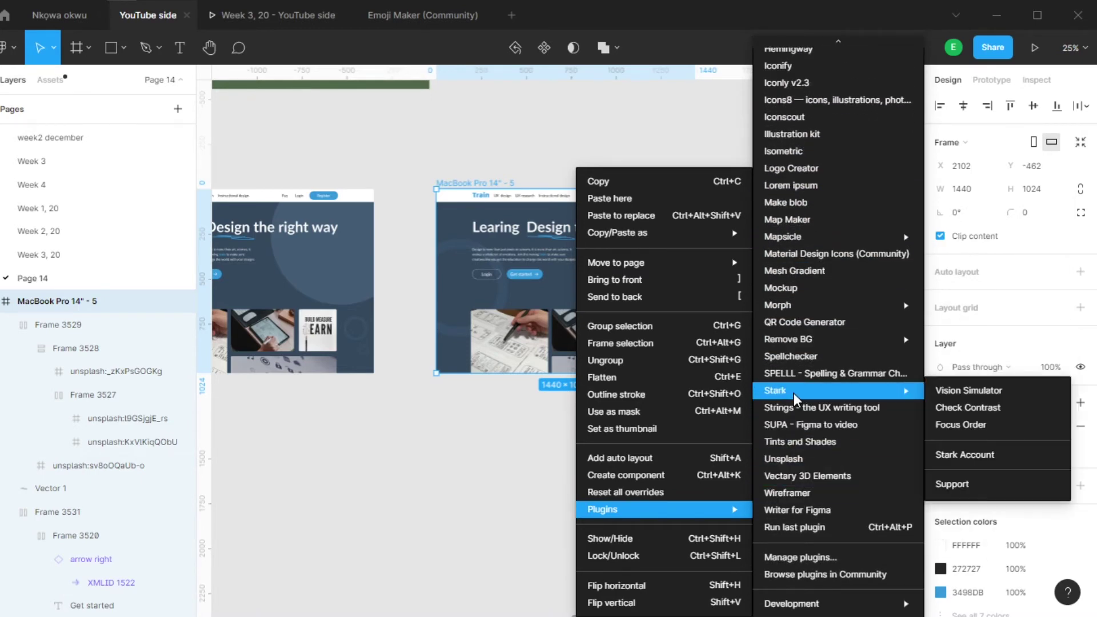
mouse_move(849, 399)
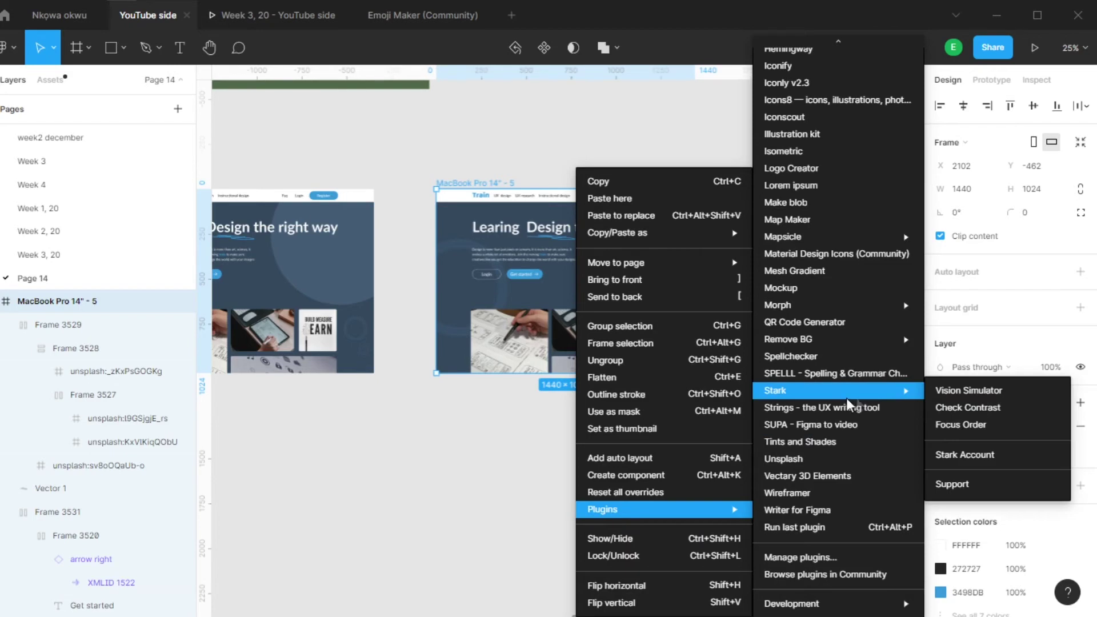
click(983, 394)
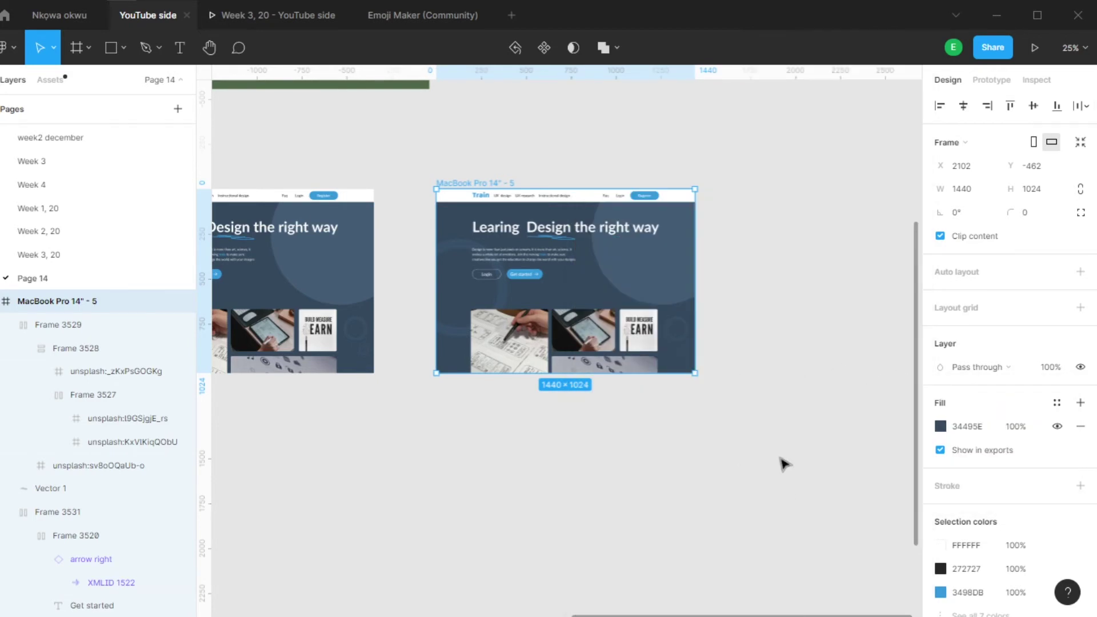
Switch Stark to generating simulations and choose Achromatopsia.
scroll(666, 472, right, 3)
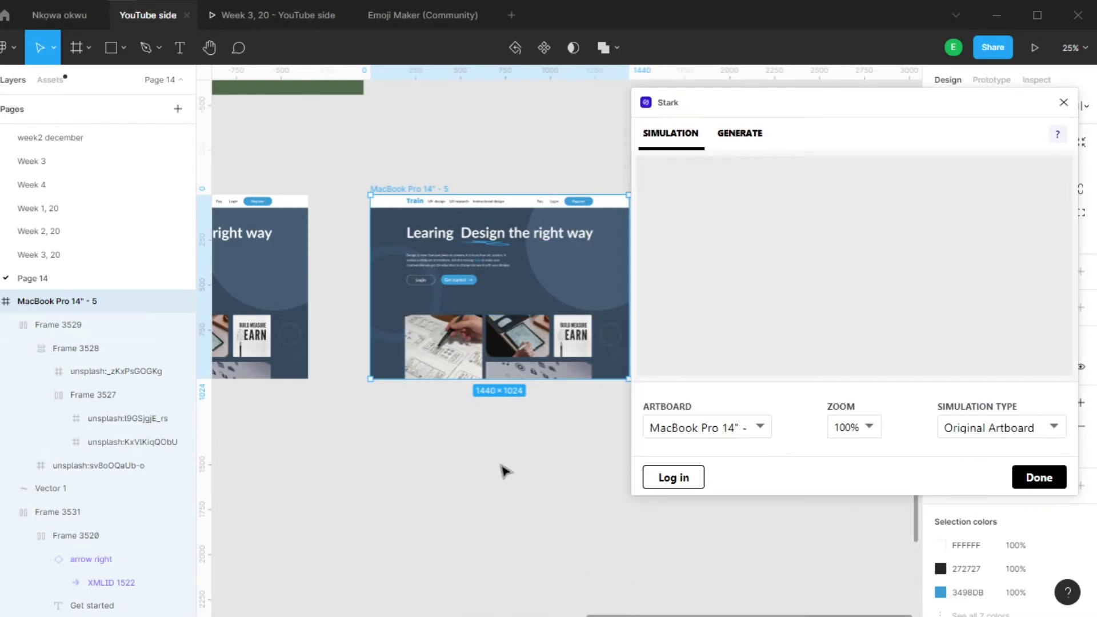
scroll(502, 468, right, 2)
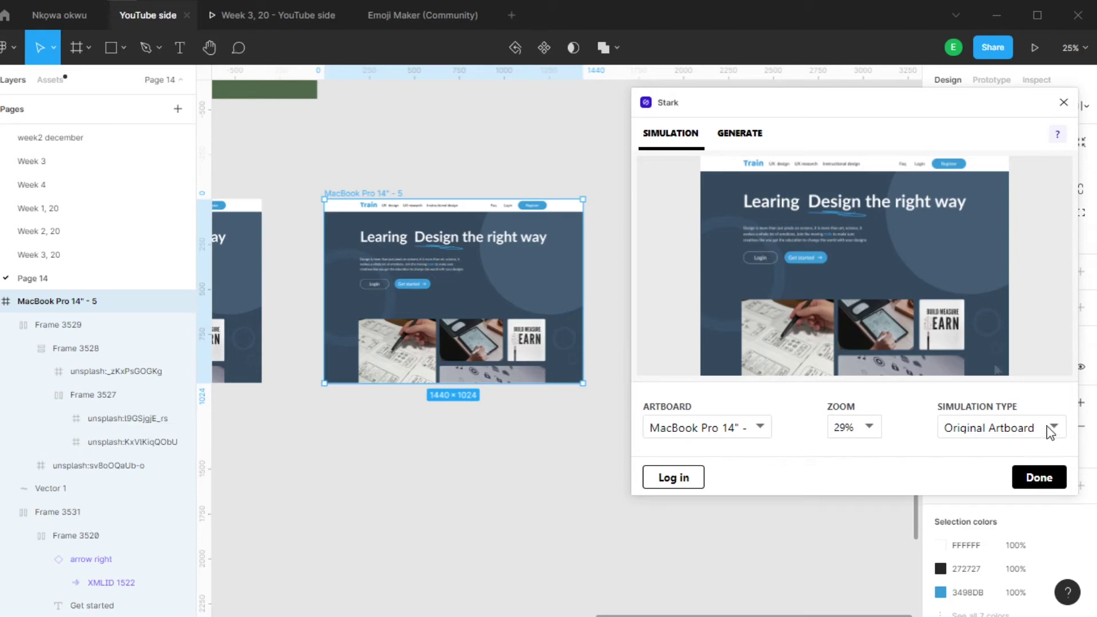
click(744, 138)
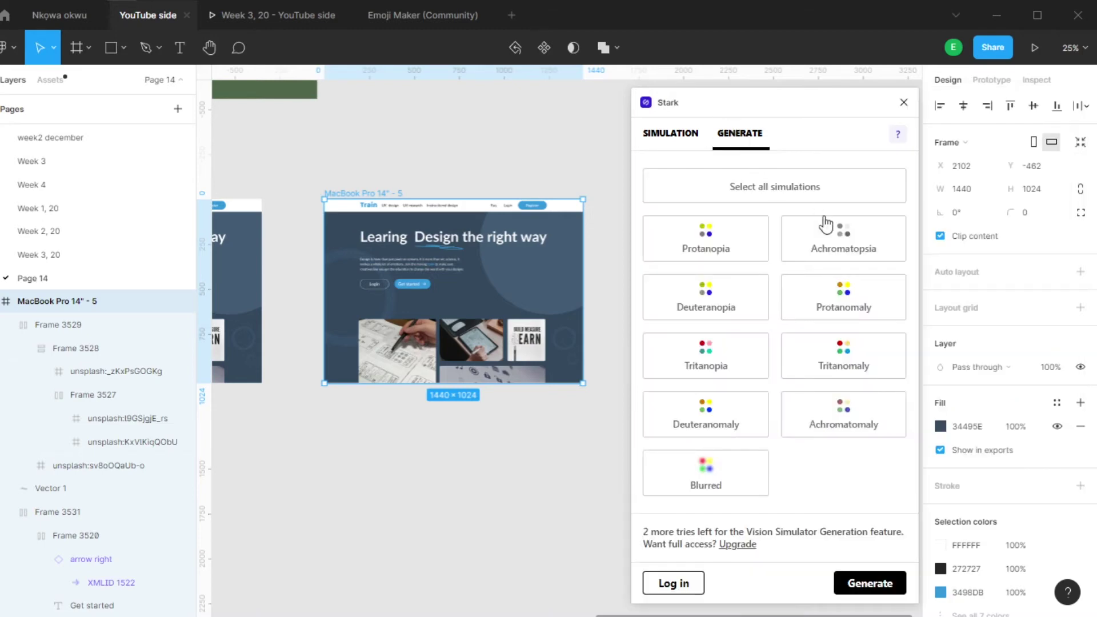
click(887, 250)
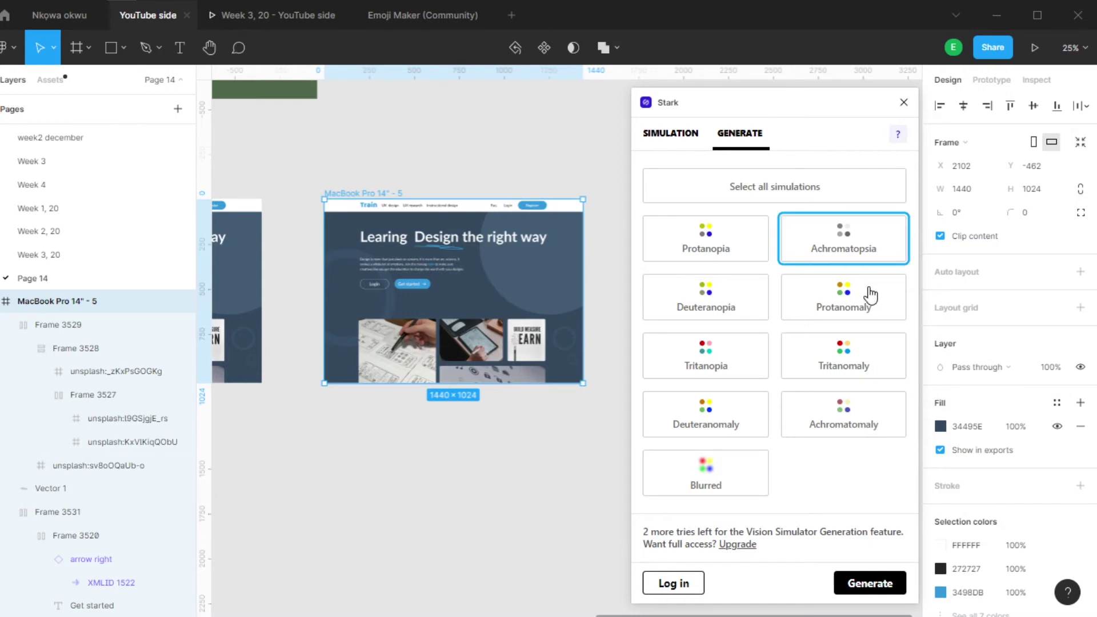
Generate the grayscale Achromatopsia copy of the frame and close Stark.
click(881, 597)
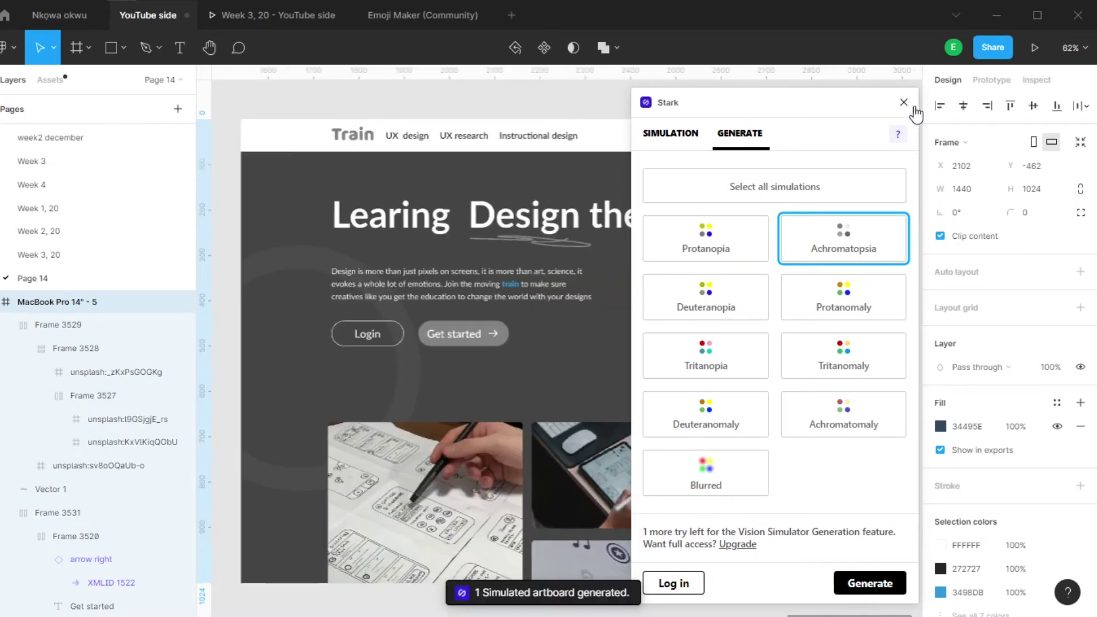
click(904, 103)
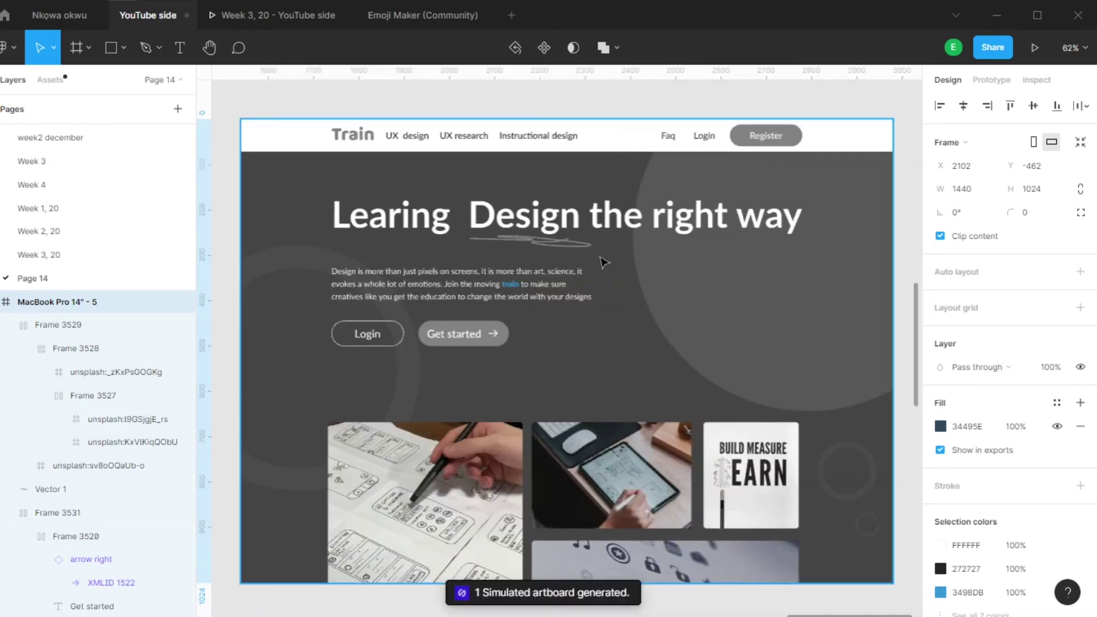
scroll(616, 247, down, 5)
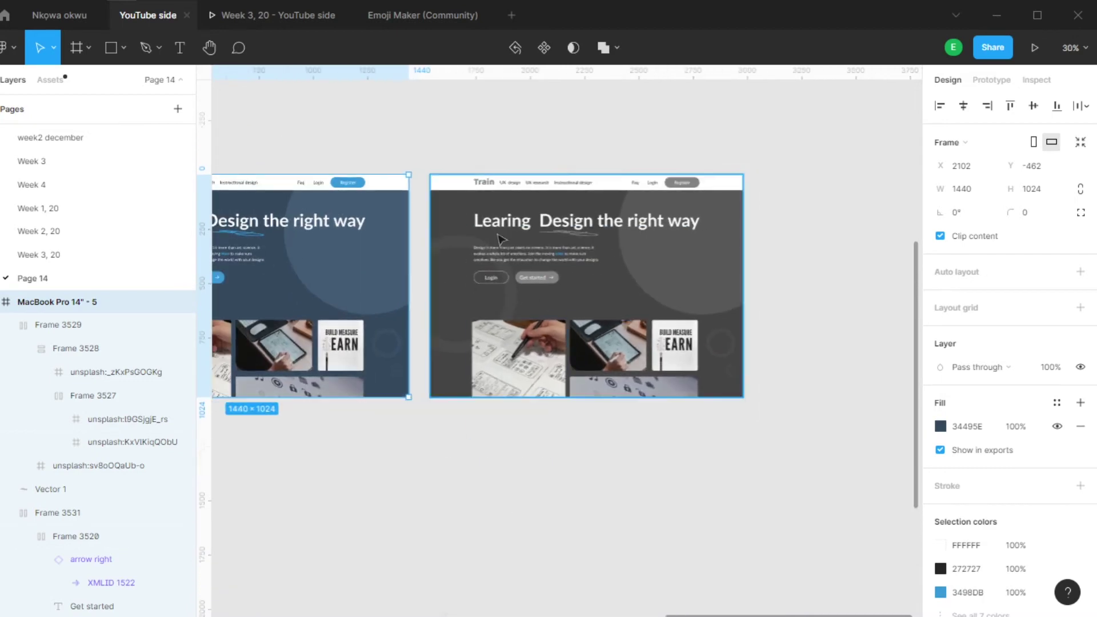
scroll(601, 252, up, 2)
scroll(735, 220, down, 3)
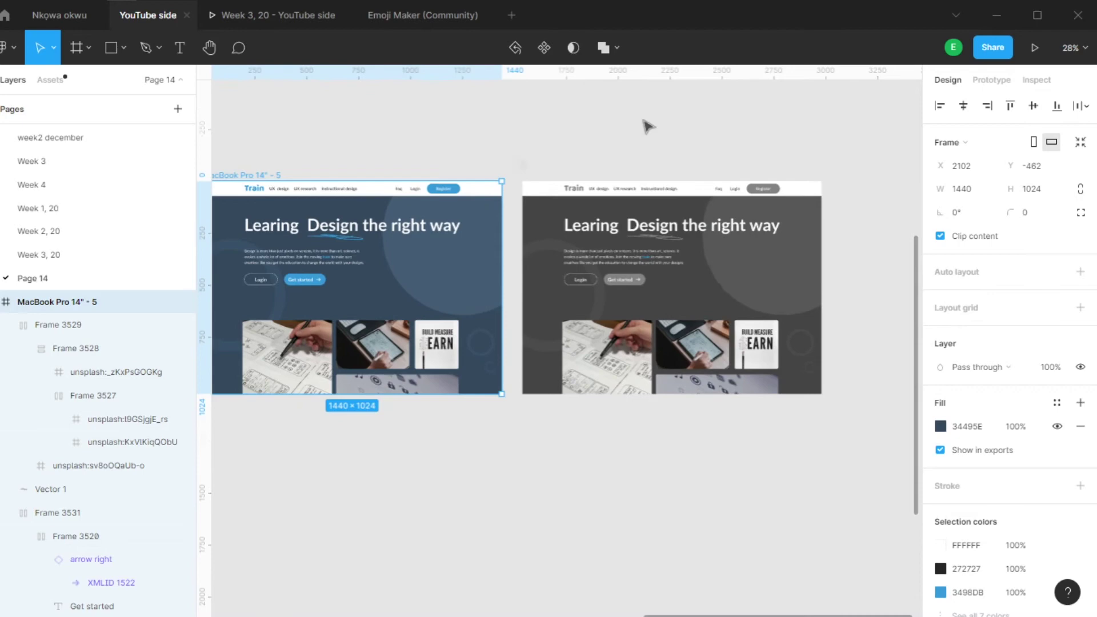
scroll(529, 301, up, 1)
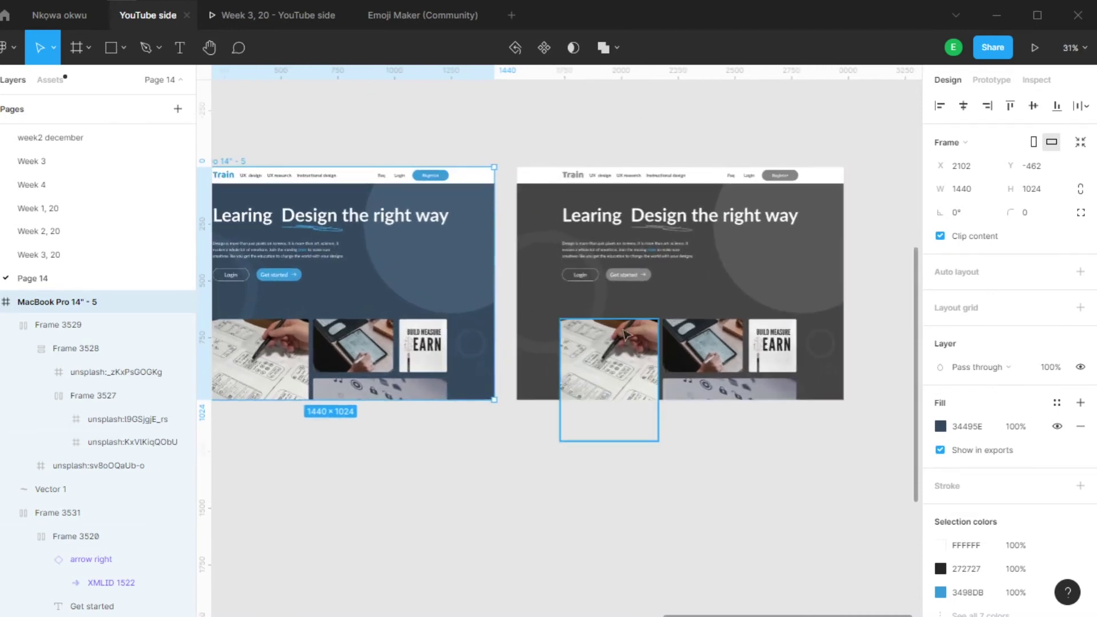
scroll(764, 264, up, 2)
scroll(764, 265, up, 3)
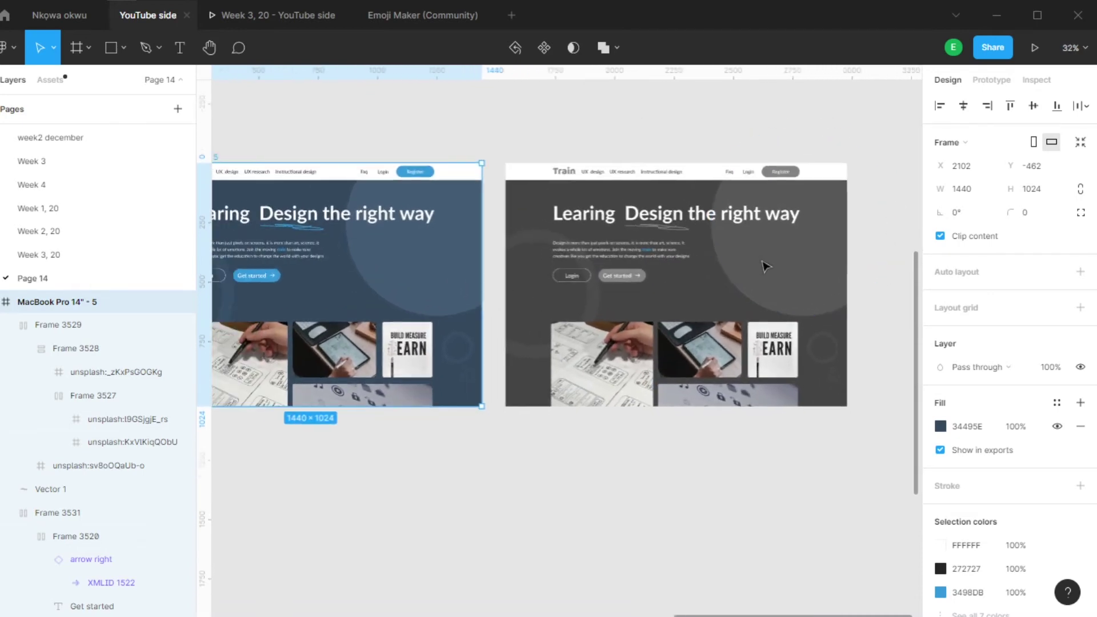
scroll(805, 164, up, 2)
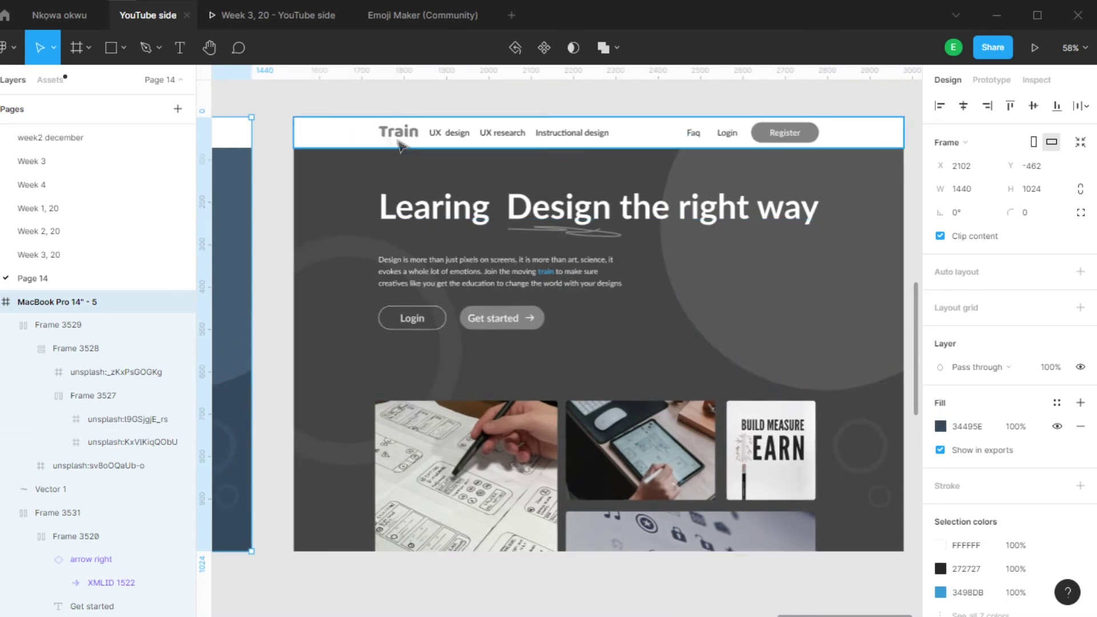
scroll(385, 136, up, 2)
scroll(386, 136, down, 2)
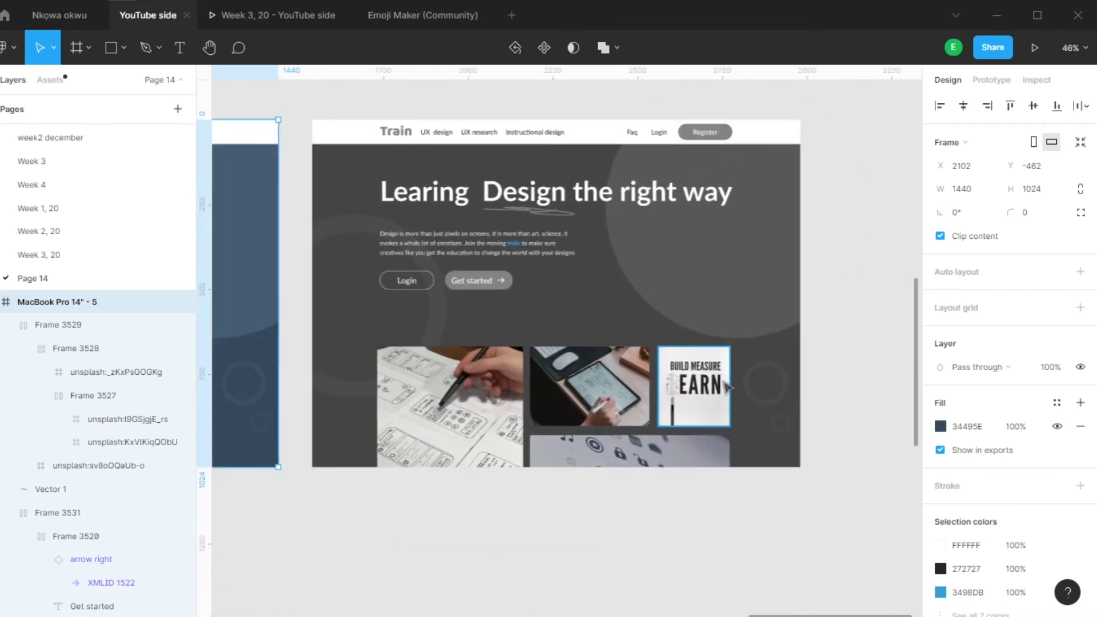
scroll(722, 345, down, 1)
Delete the two decorative hero circles, then undo to restore them.
click(690, 276)
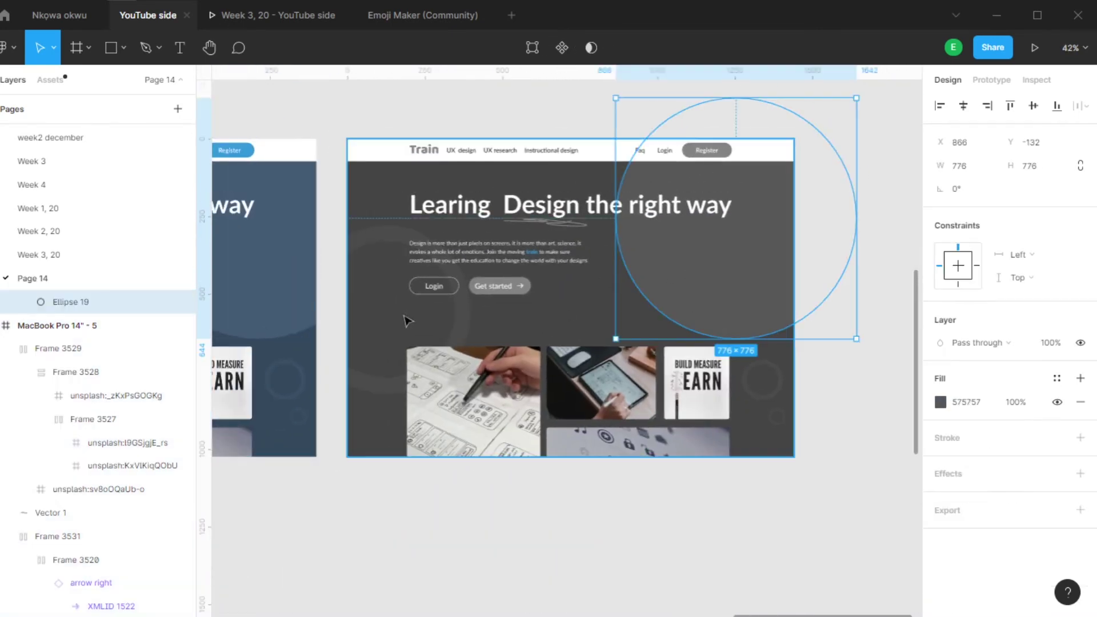
key(ctrl+v)
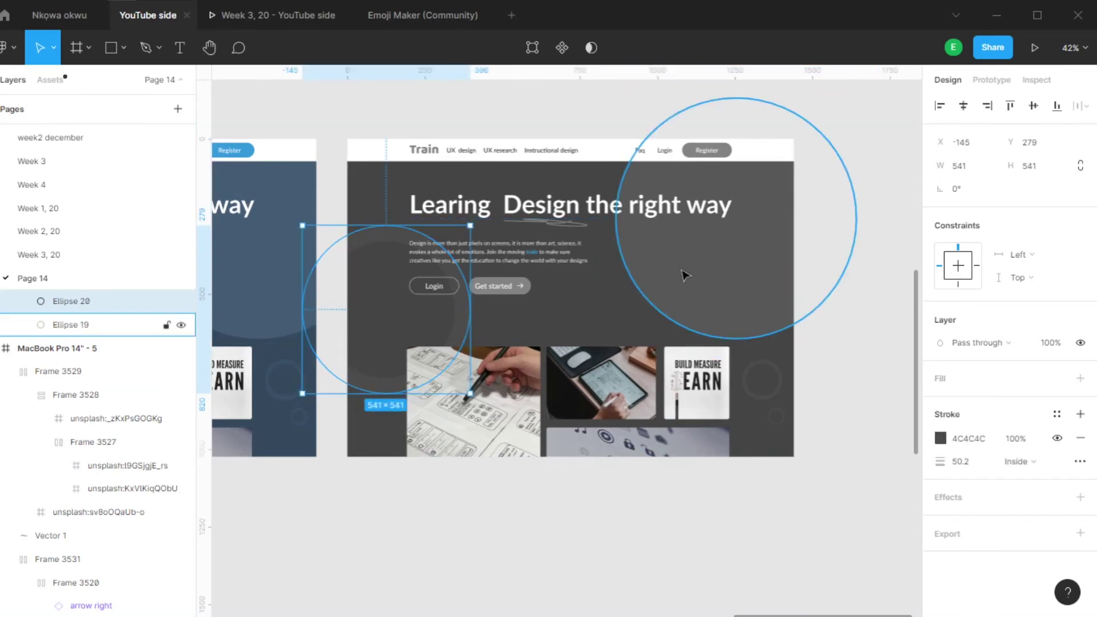
shift+click(685, 276)
key(Delete)
click(573, 176)
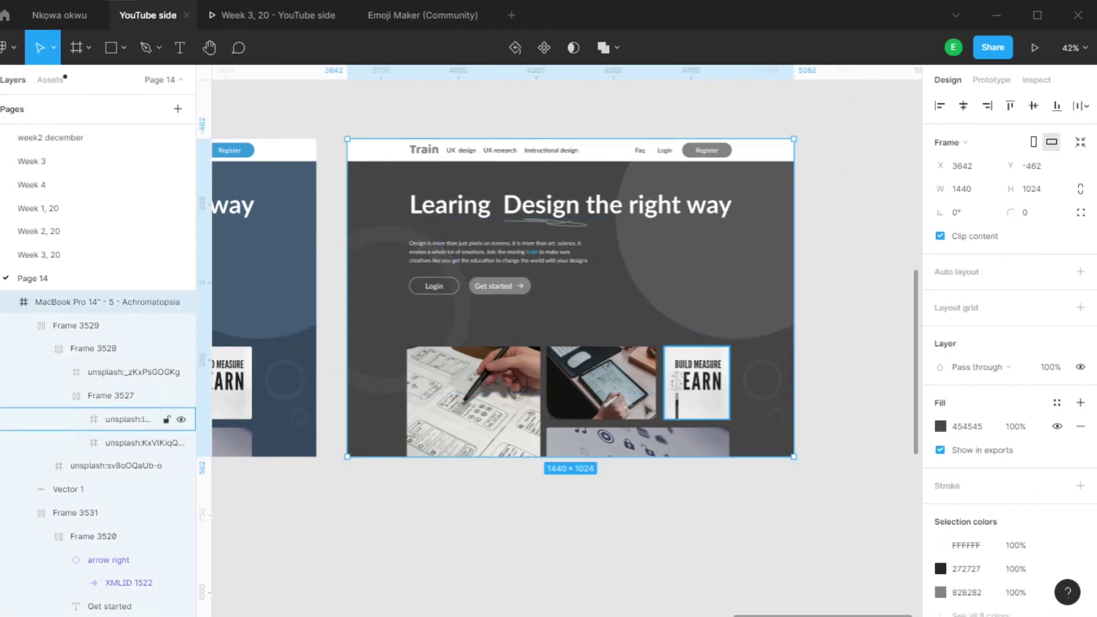
scroll(573, 176, up, 2)
key(ctrl+z)
click(717, 292)
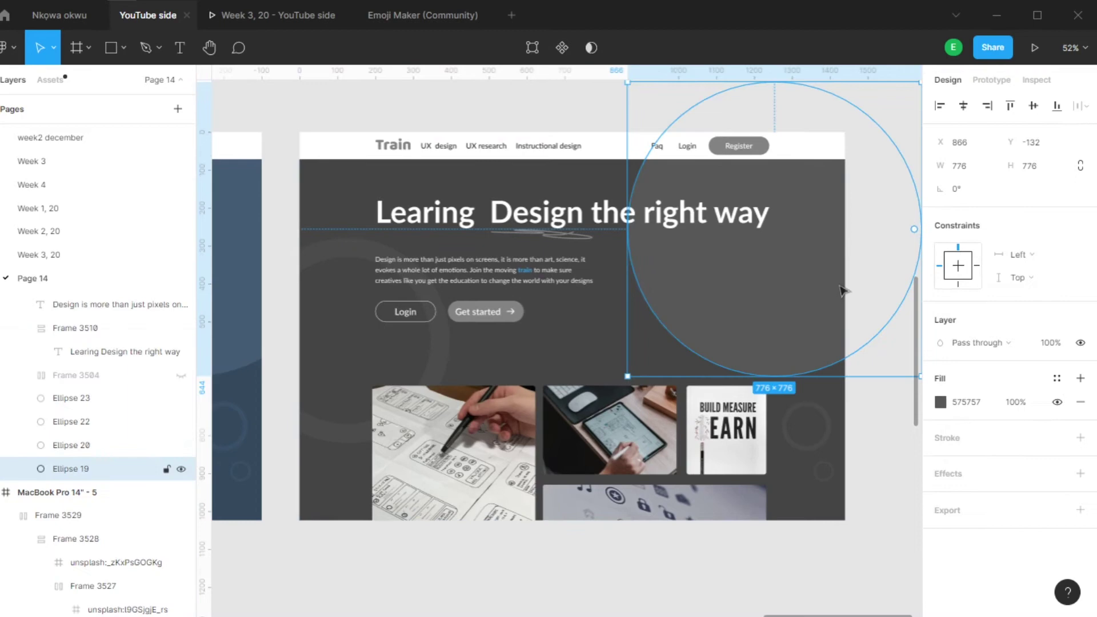
Inspect the Achromatopsia frame, its large decorative circle and its Get started button.
scroll(580, 354, down, 3)
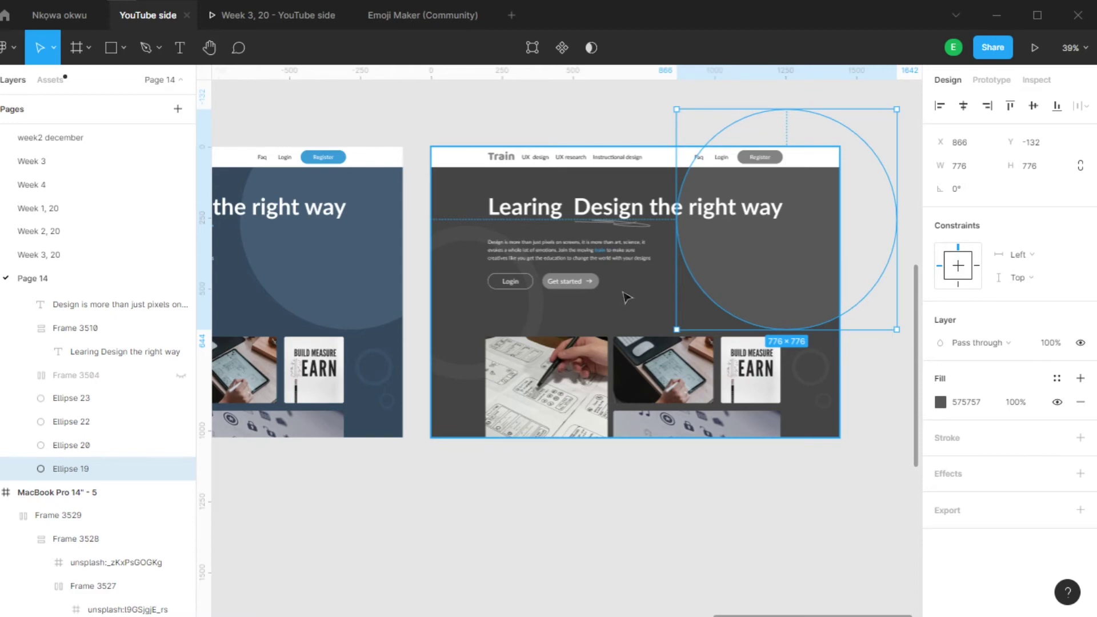
scroll(662, 296, up, 5)
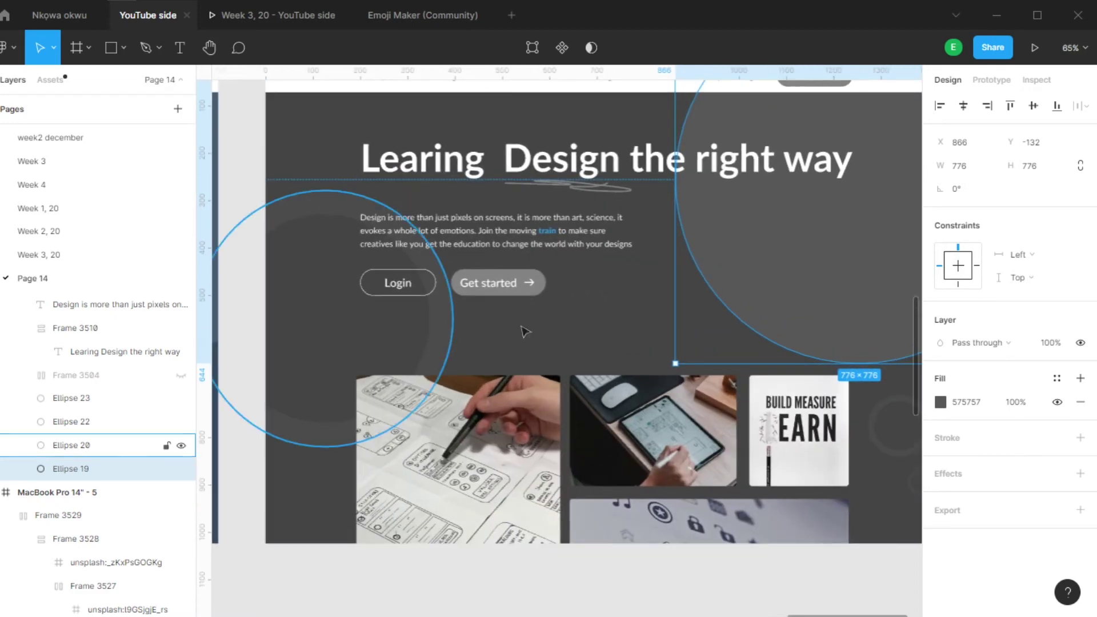
scroll(595, 269, down, 1)
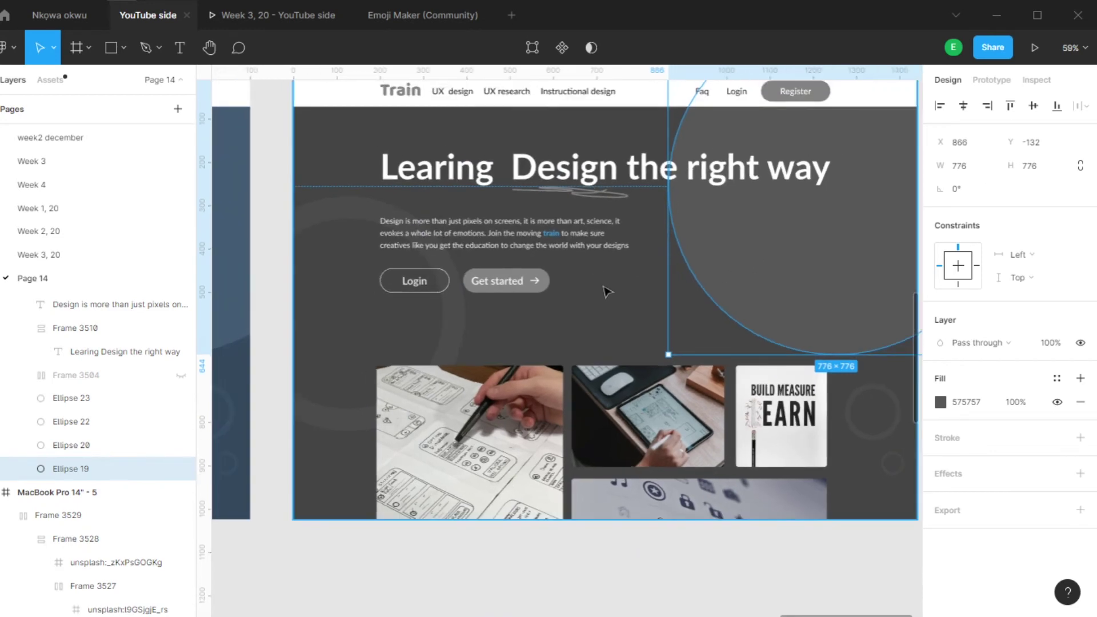
scroll(529, 294, up, 1)
click(574, 345)
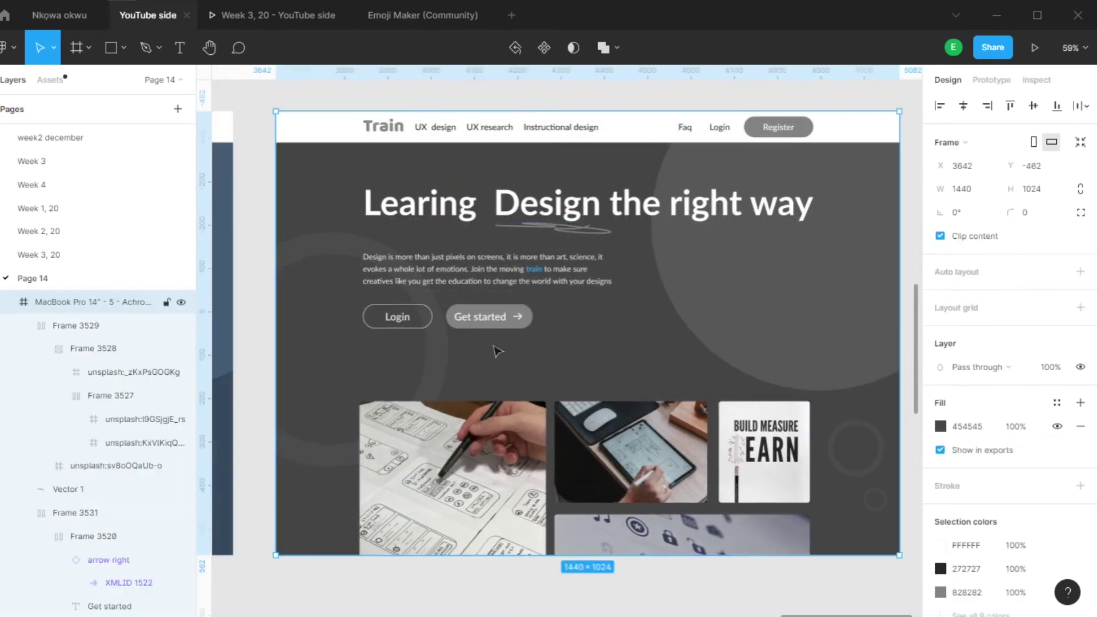
scroll(516, 354, up, 1)
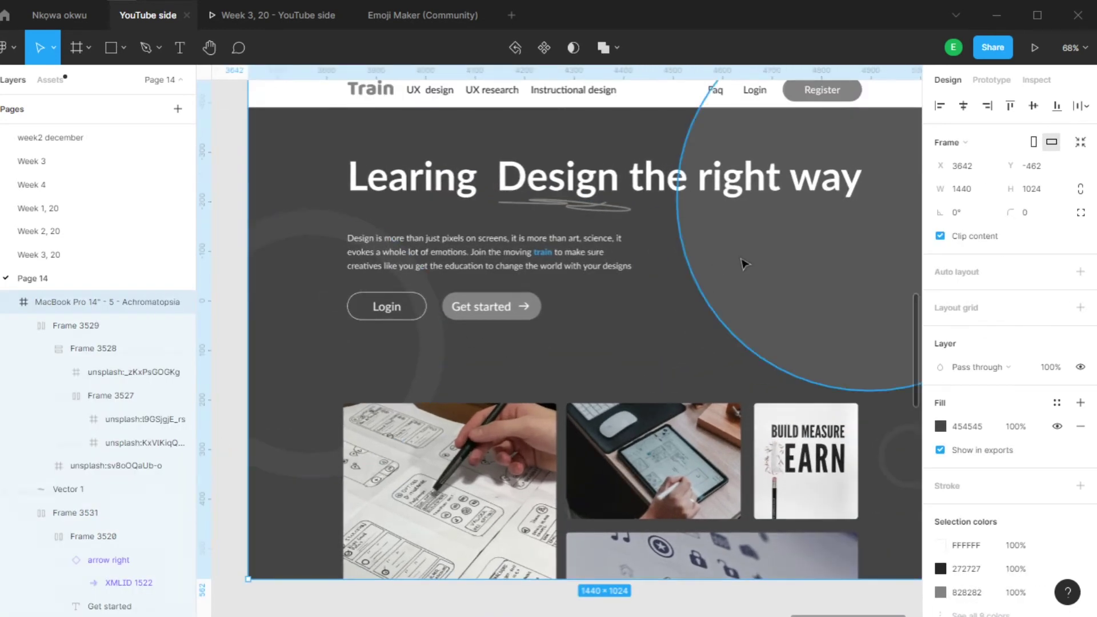
click(745, 261)
scroll(514, 337, up, 5)
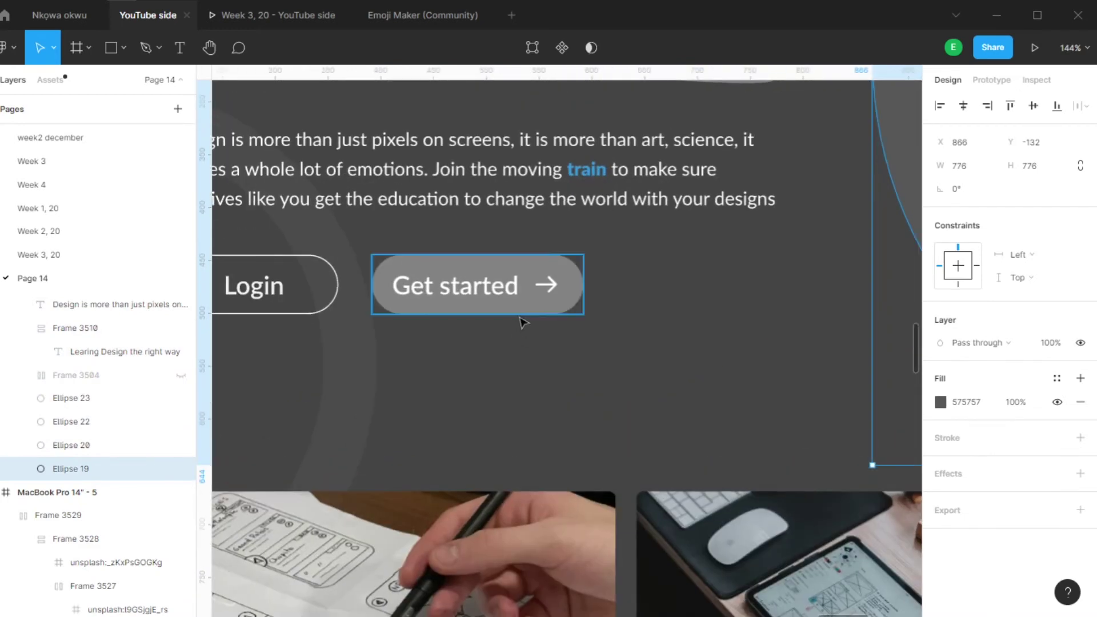
click(507, 309)
scroll(497, 314, down, 5)
key(Escape)
key(Escape)
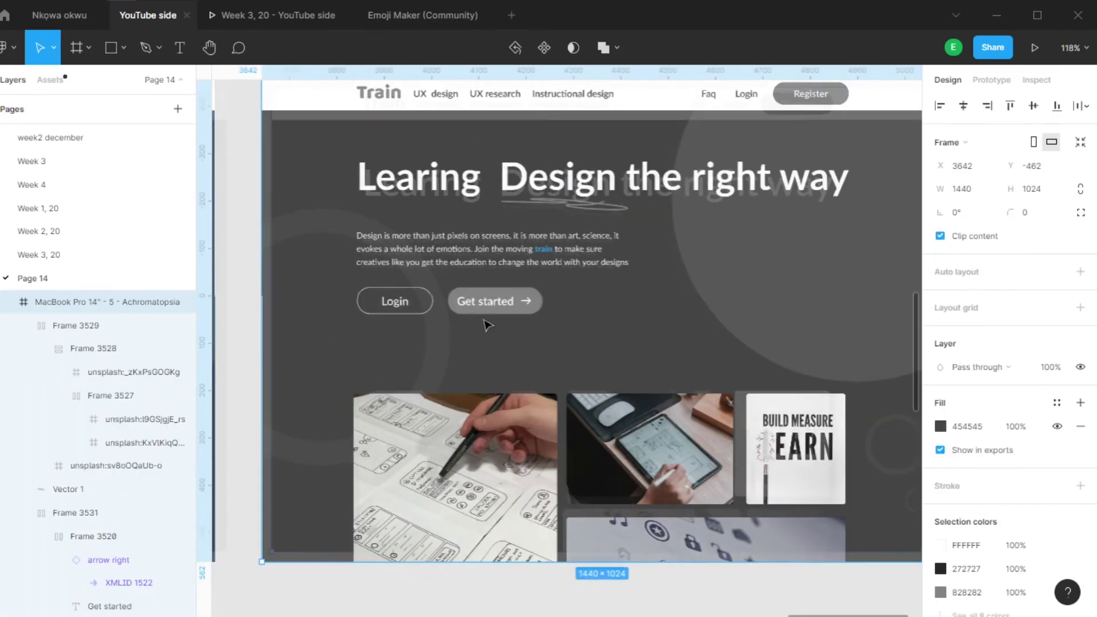
Pan and zoom out to see the simulation beside the neighbouring landing-page frames.
scroll(600, 186, down, 2)
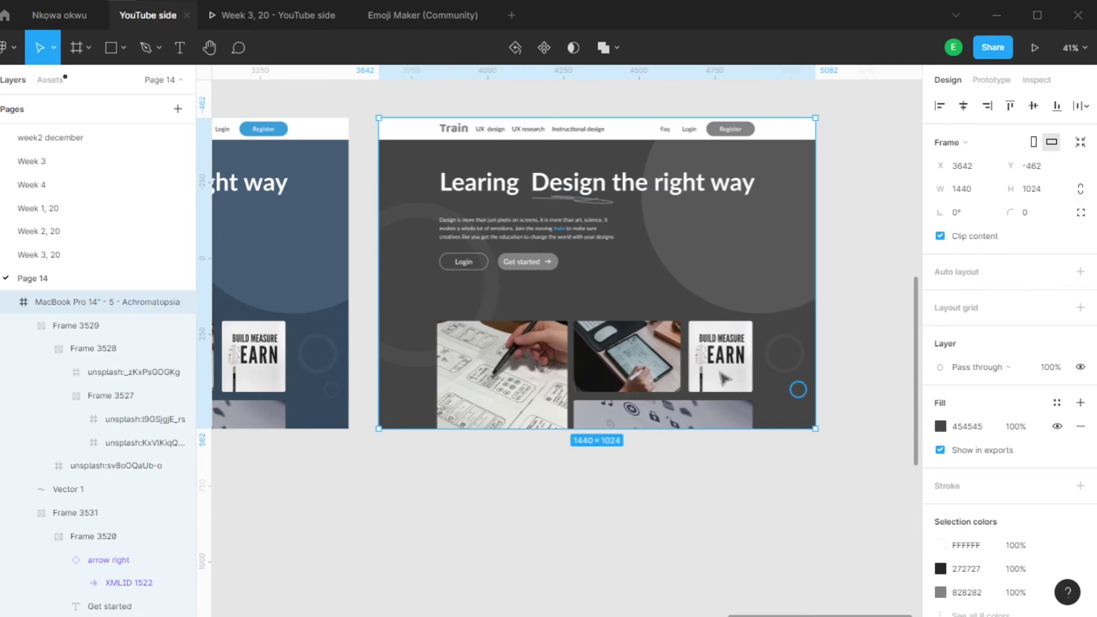
scroll(642, 470, down, 2)
drag(642, 470, 693, 426)
key(Escape)
scroll(729, 252, down, 2)
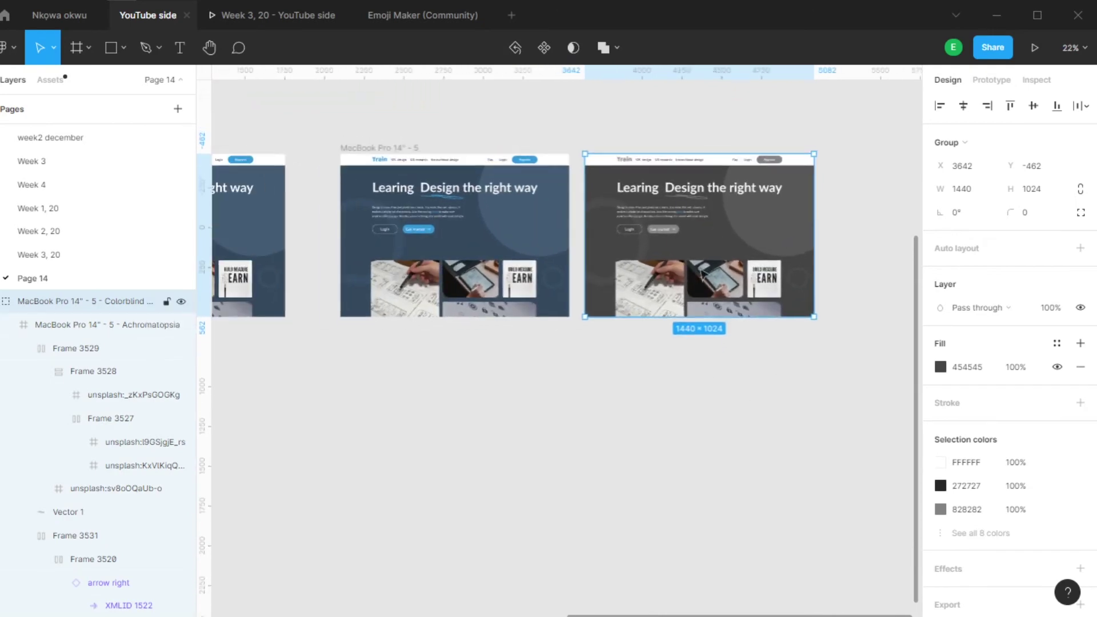
Bring the MacBook Pro 14" - 7 frame into view and run the Contrast plugin on it.
click(502, 455)
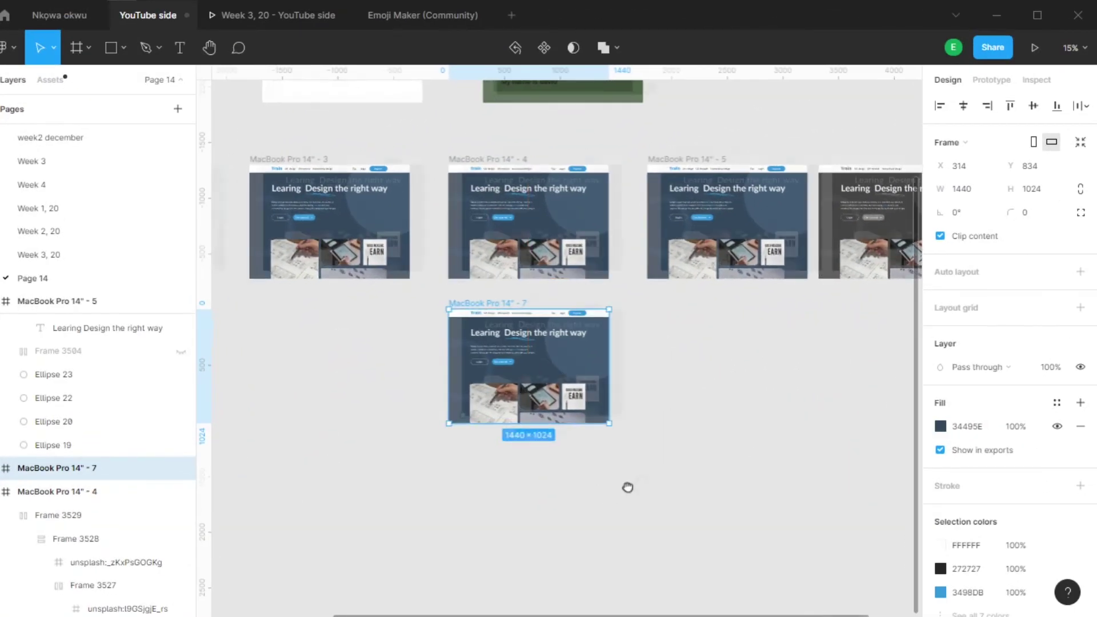
drag(627, 486, 685, 435)
scroll(602, 361, up, 3)
right_click(599, 292)
mouse_move(657, 511)
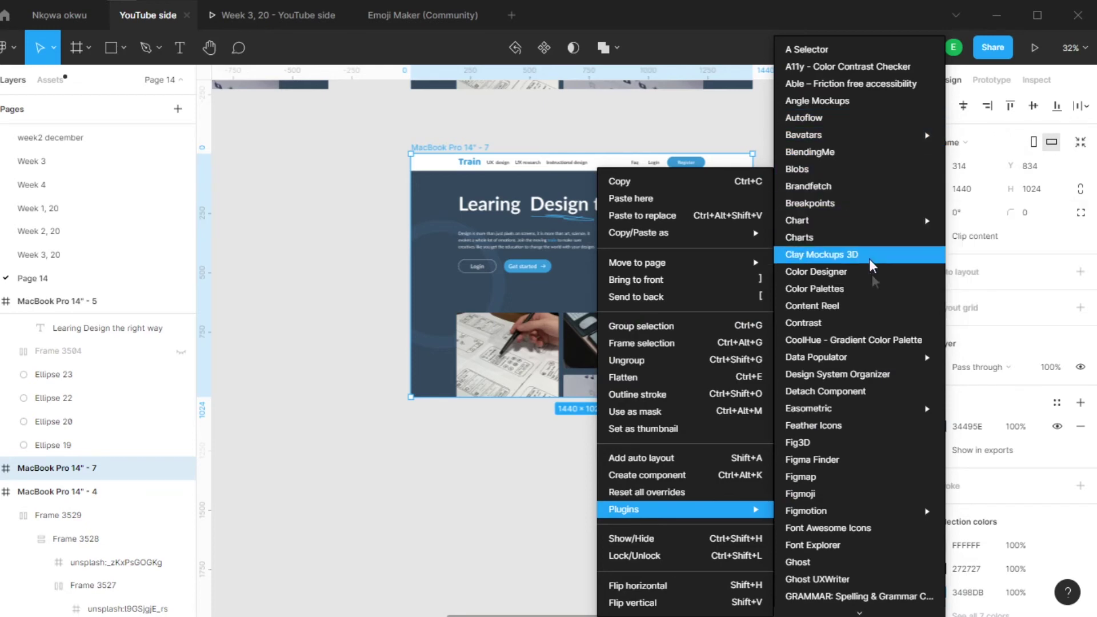
click(869, 323)
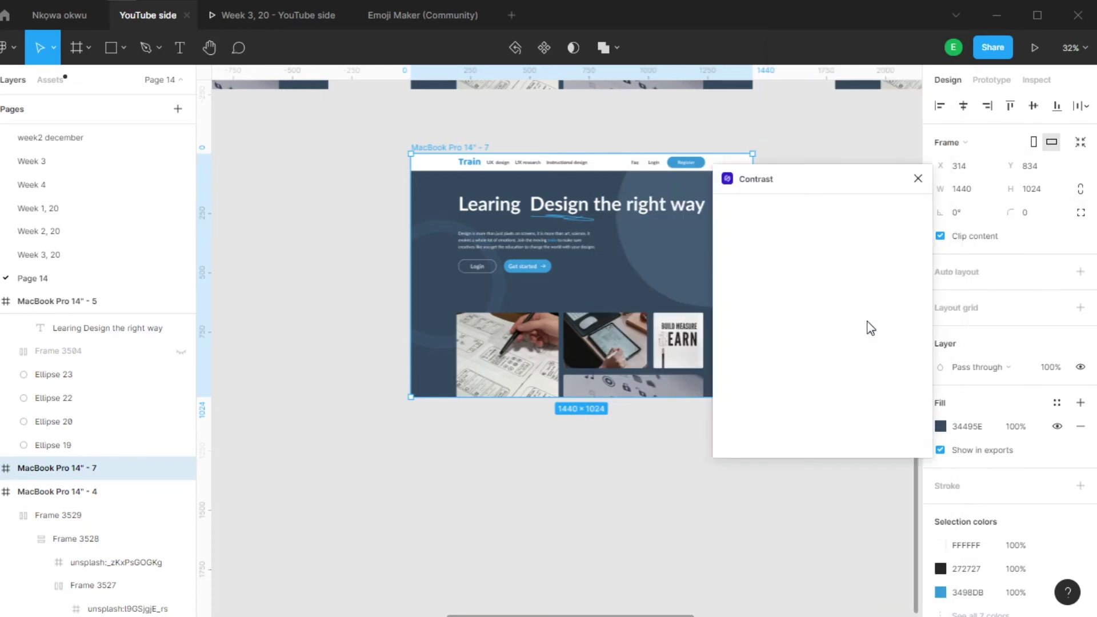
Read the Contrast ratios for the Ellipse 19 background circle and the Get started button.
scroll(634, 448, right, 3)
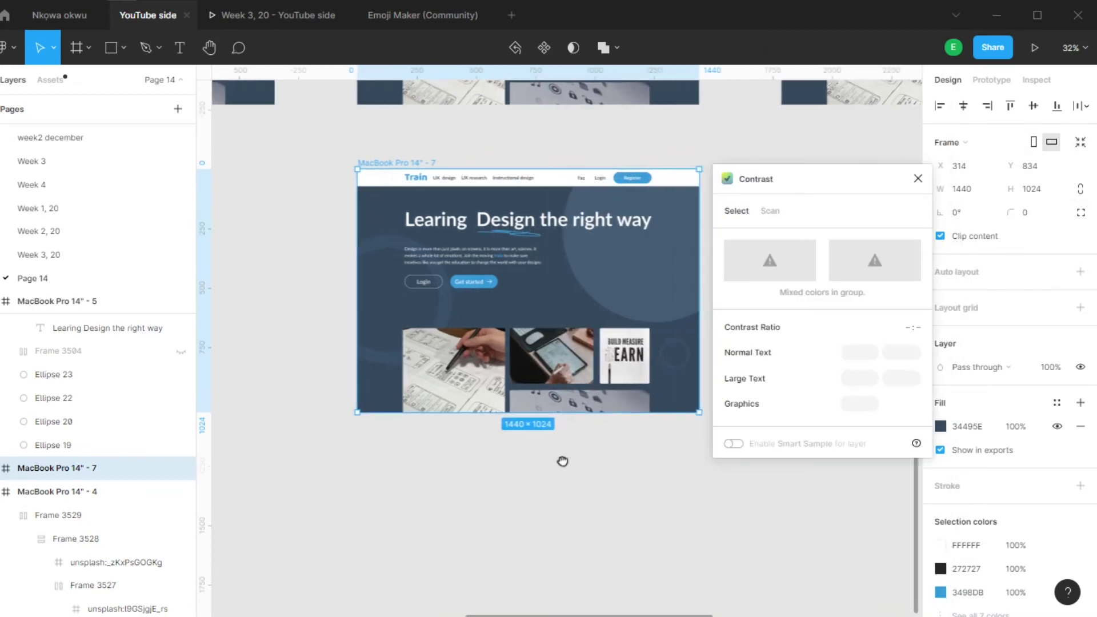
click(594, 280)
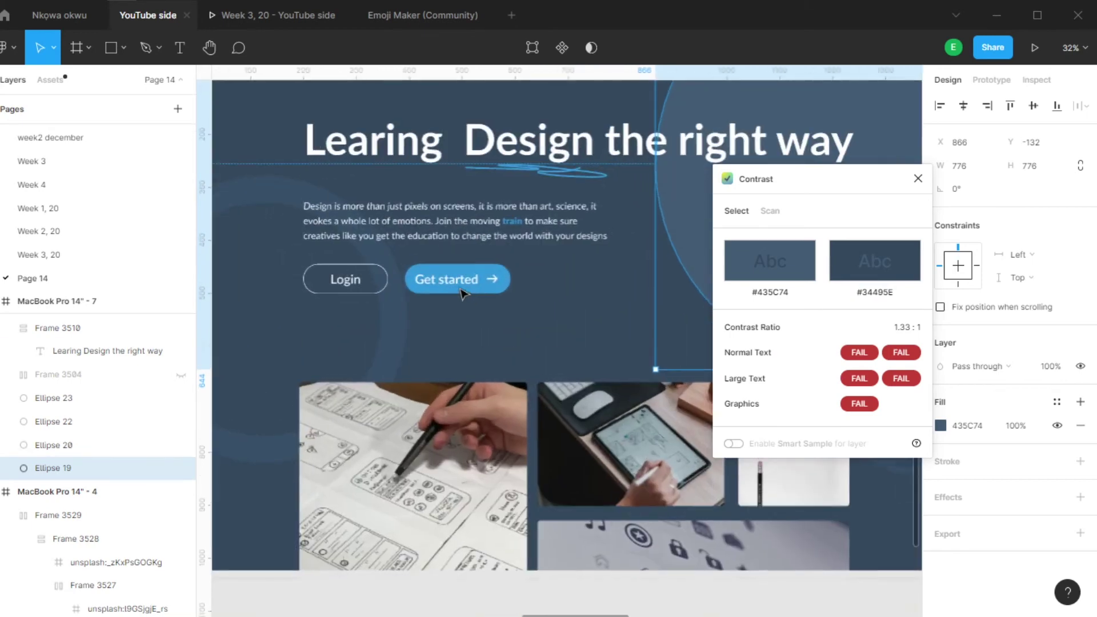
scroll(431, 277, up, 5)
click(486, 288)
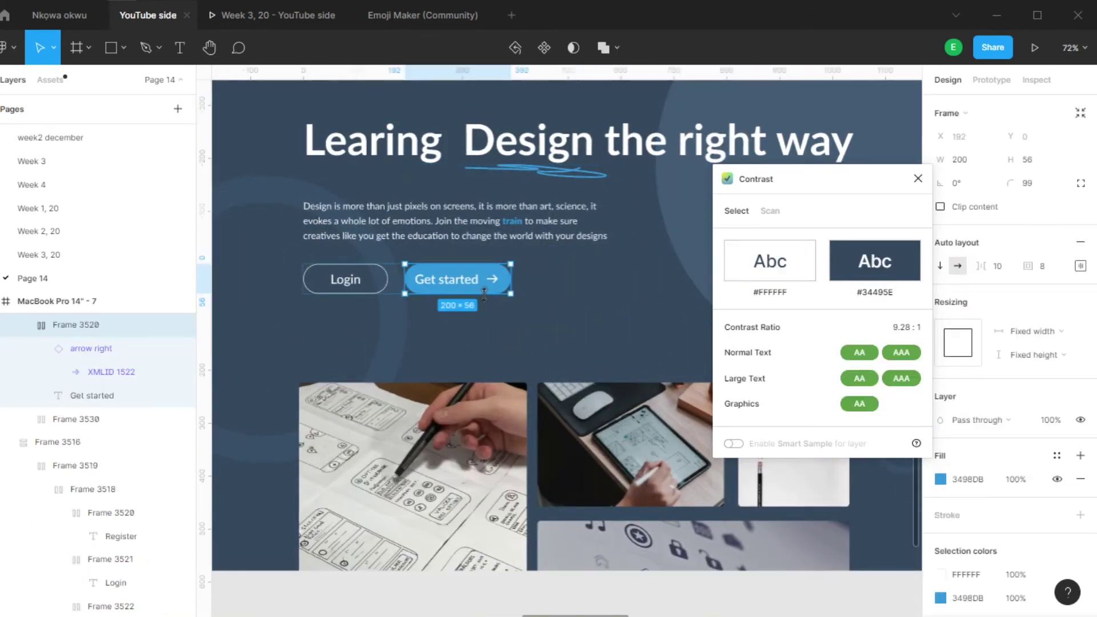
scroll(434, 292, up, 4)
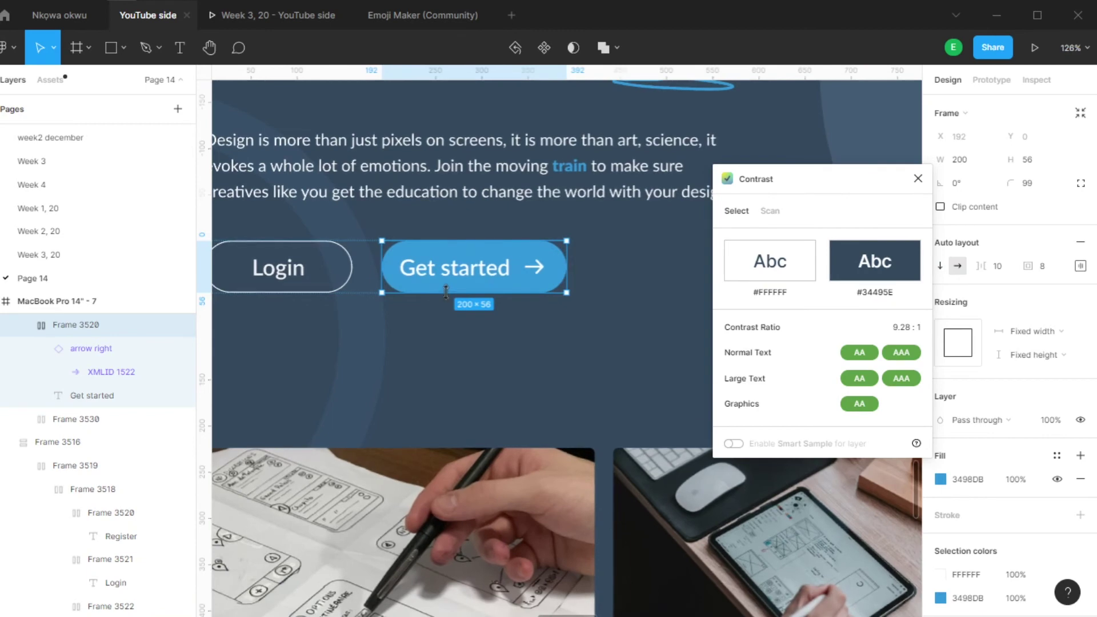
Set the Get started button text weight to Light.
double_click(468, 289)
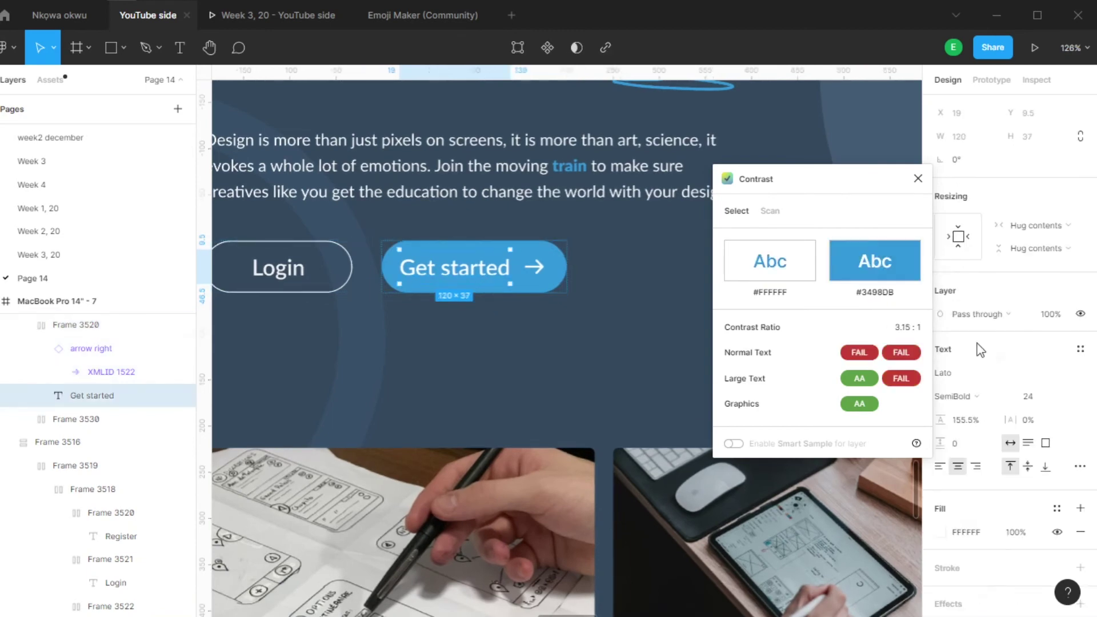
click(982, 392)
click(968, 330)
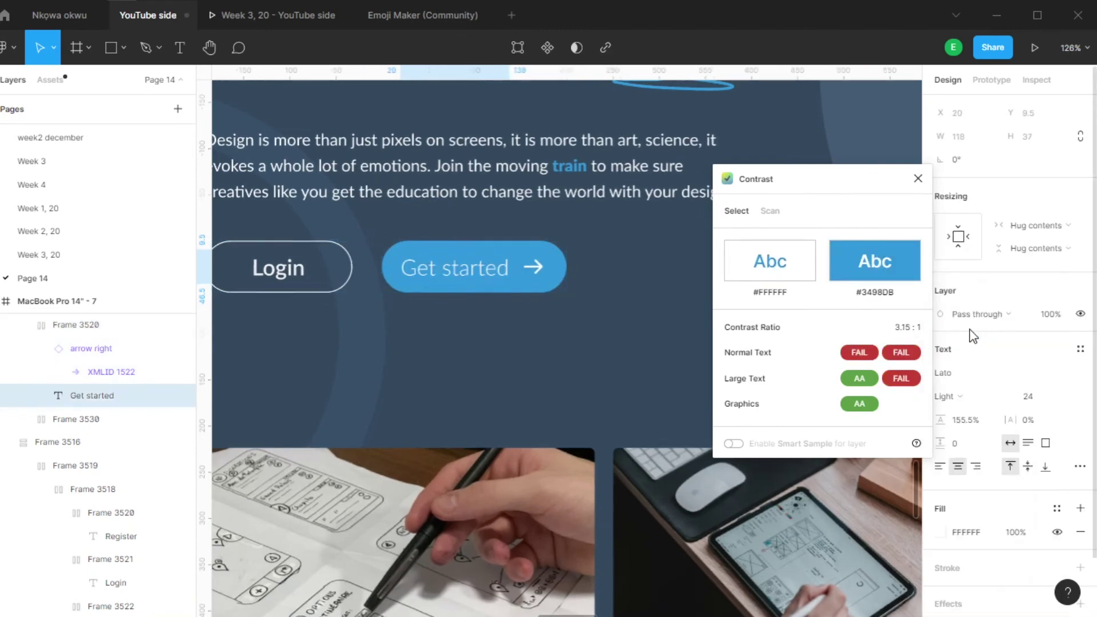
click(631, 372)
double_click(477, 277)
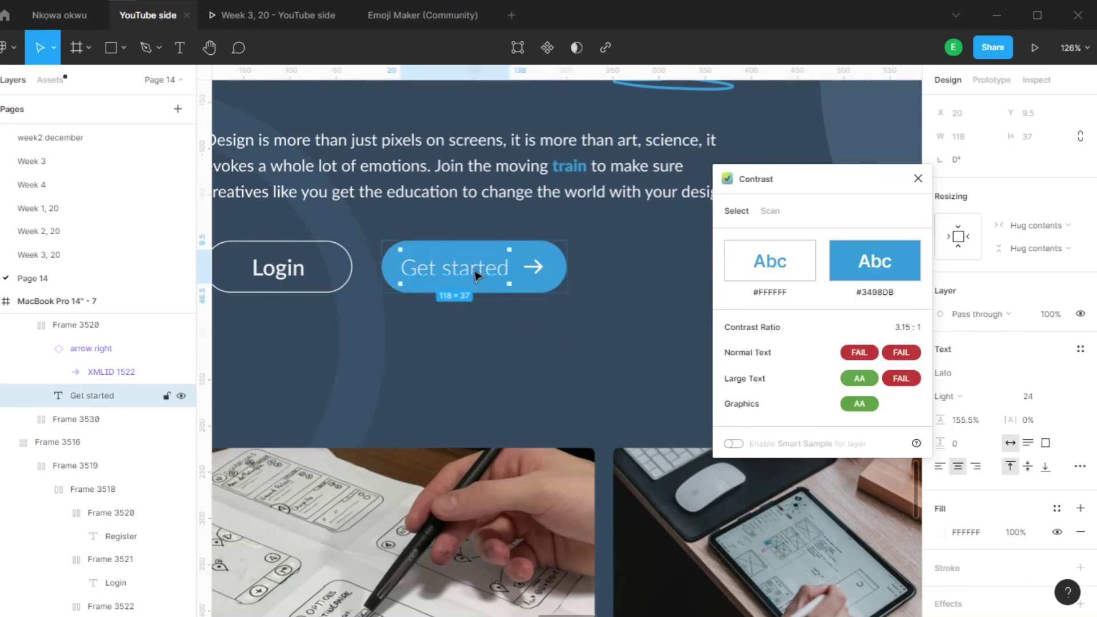
Try the text's white fill at 30% and then 73% opacity.
click(939, 532)
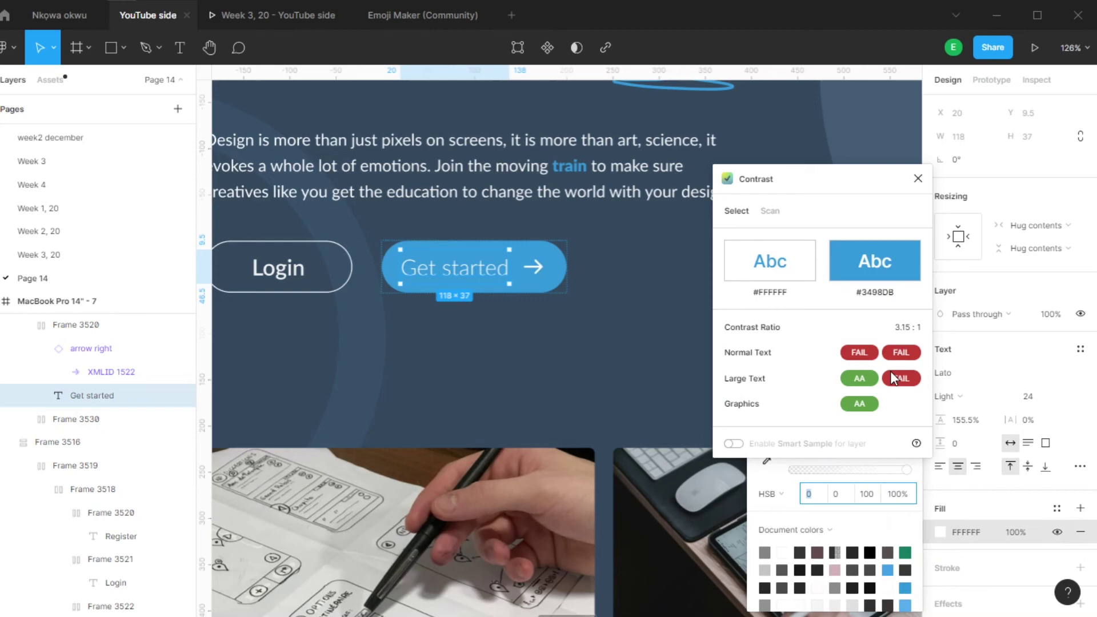
click(828, 470)
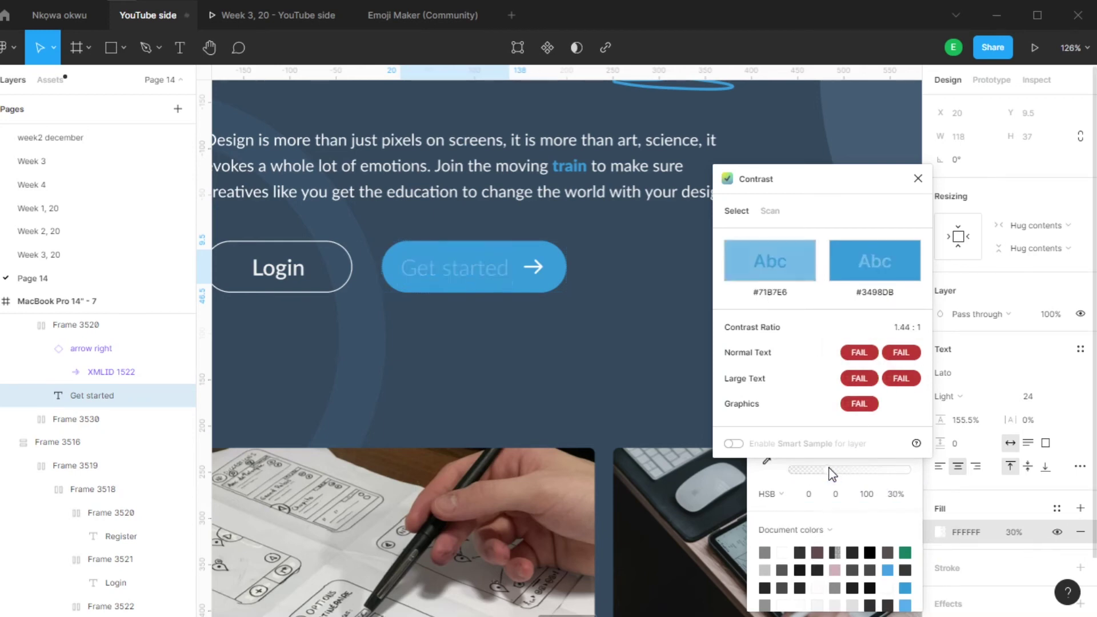
drag(832, 473, 918, 477)
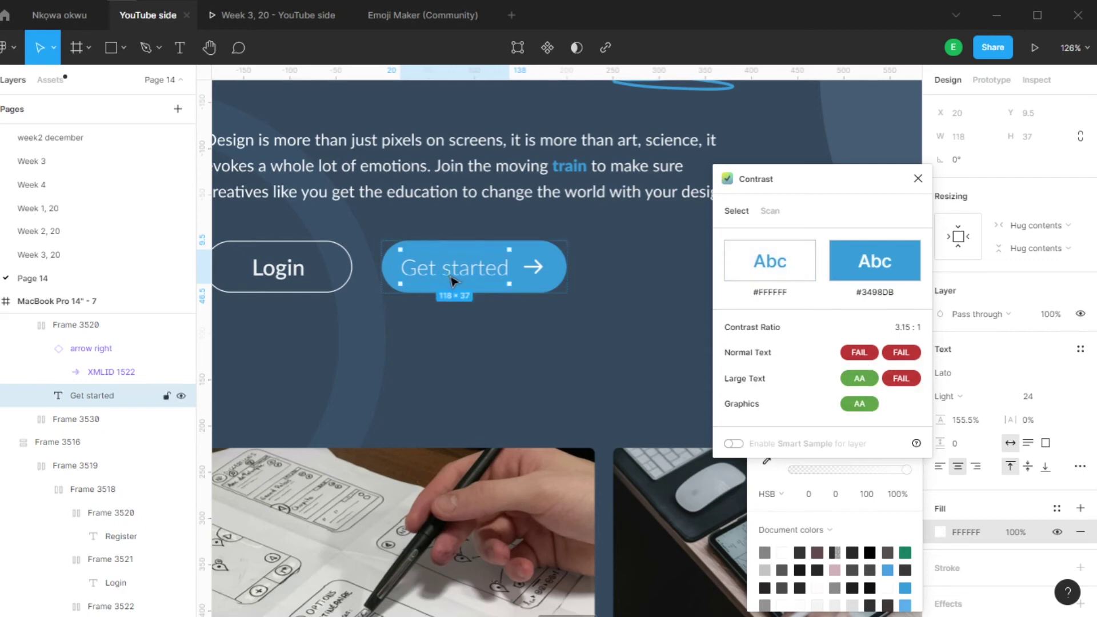
Make the Get started text SemiBold and shift the Contrast window slightly left.
click(972, 395)
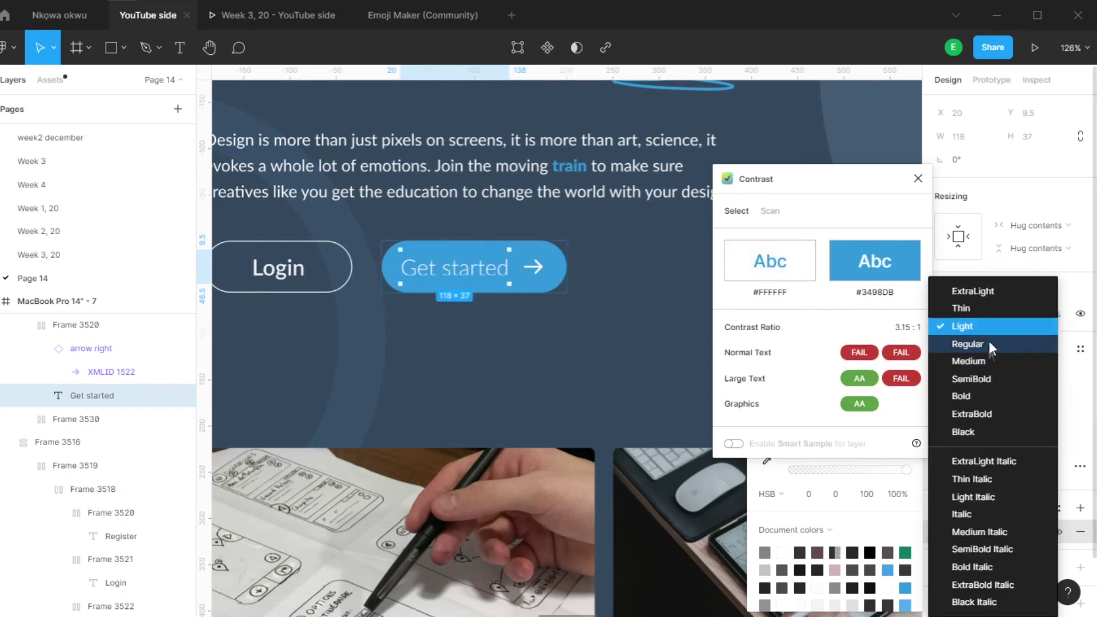
click(985, 380)
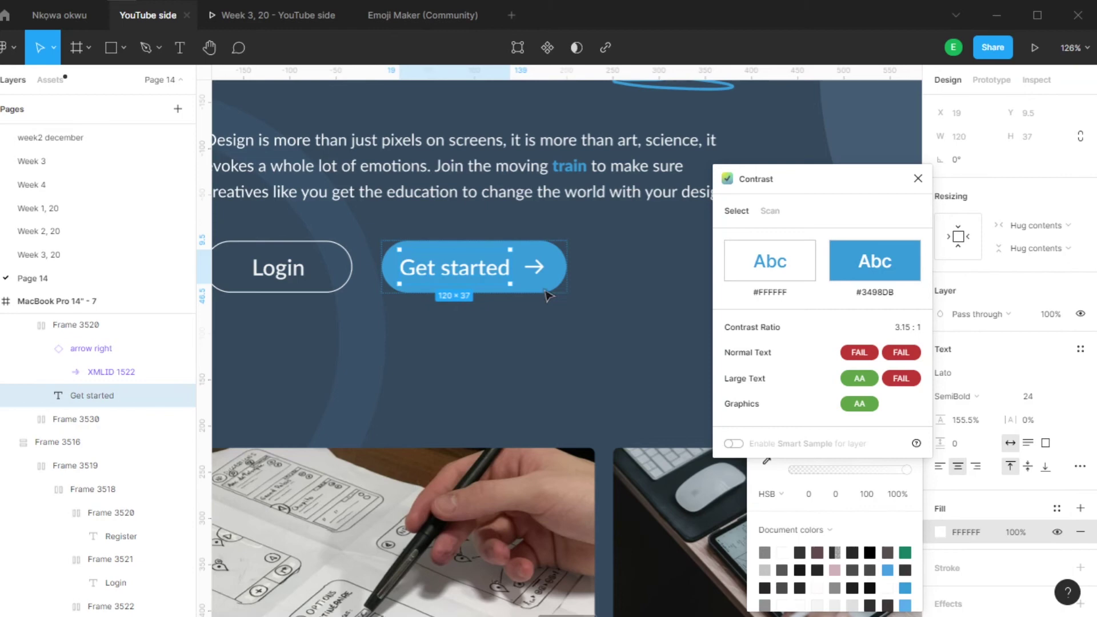
scroll(547, 295, down, 3)
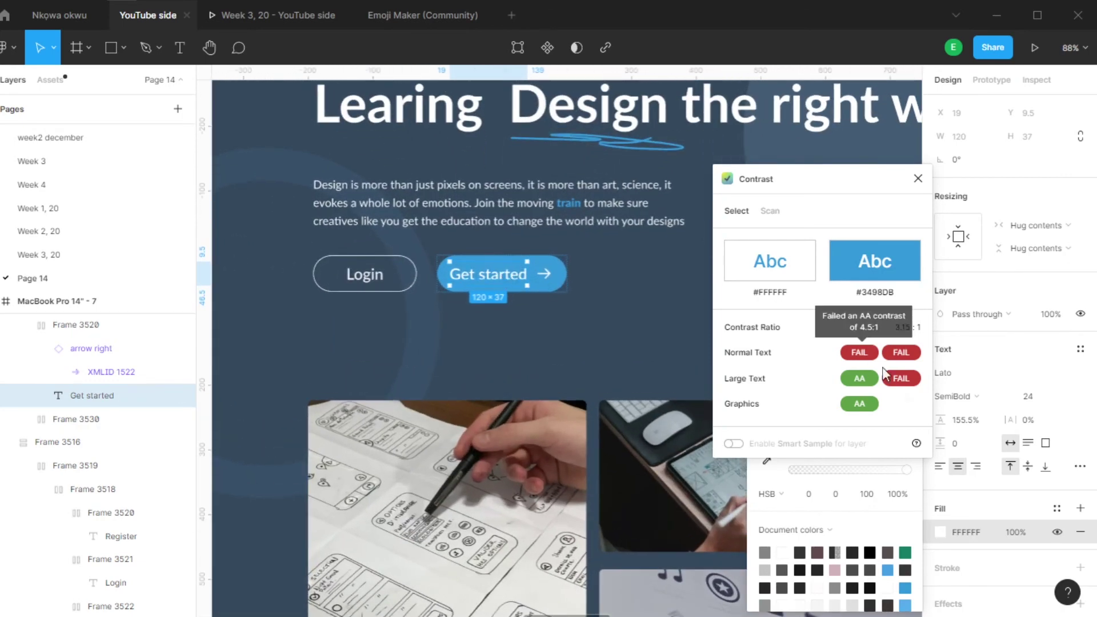
drag(844, 187, 810, 193)
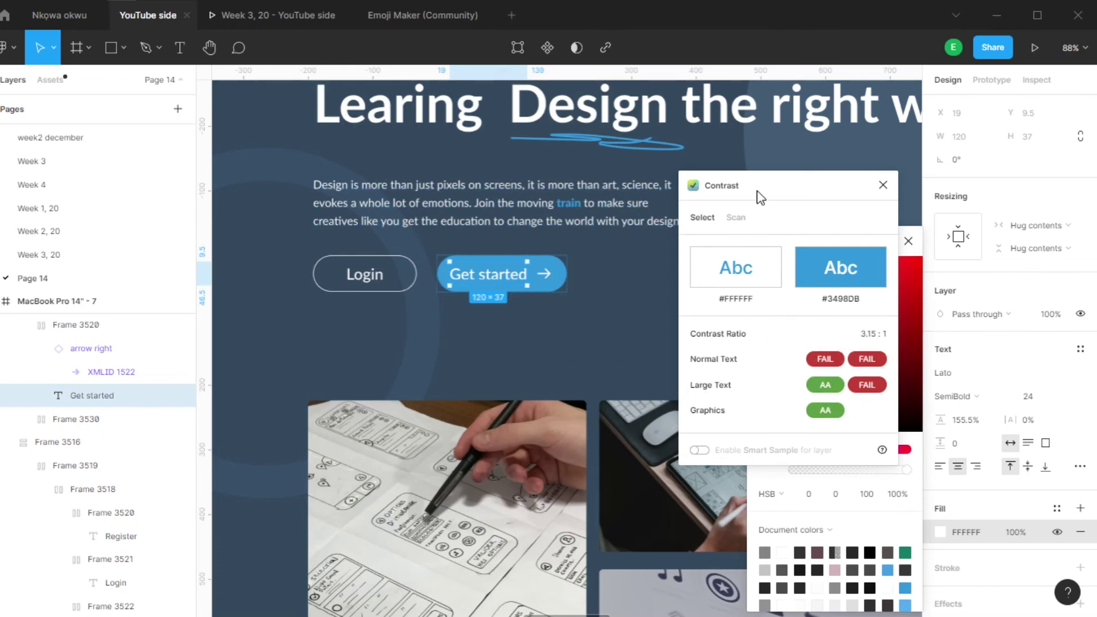
Switch the Get started text to Bold, review the Contrast badges, and close the plugin.
mouse_move(837, 395)
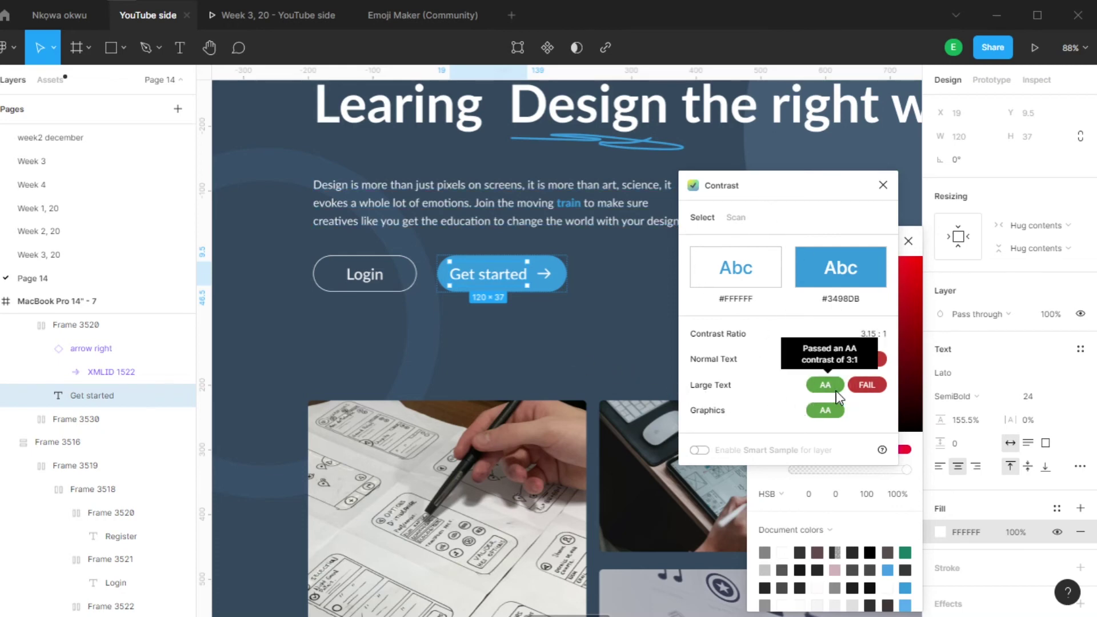
mouse_move(838, 422)
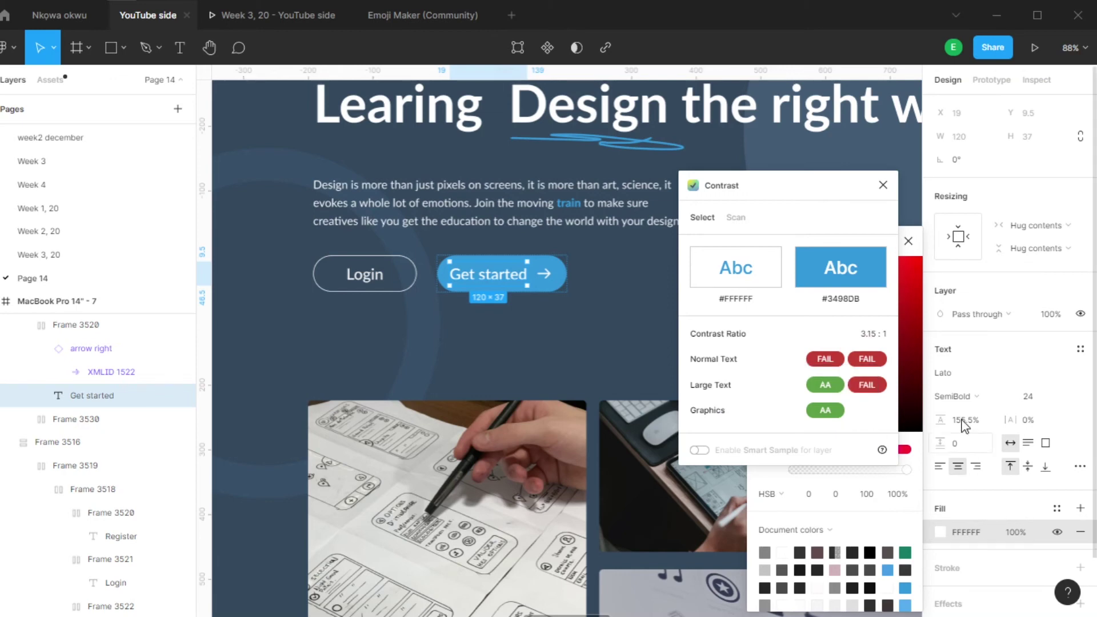
click(966, 398)
click(960, 396)
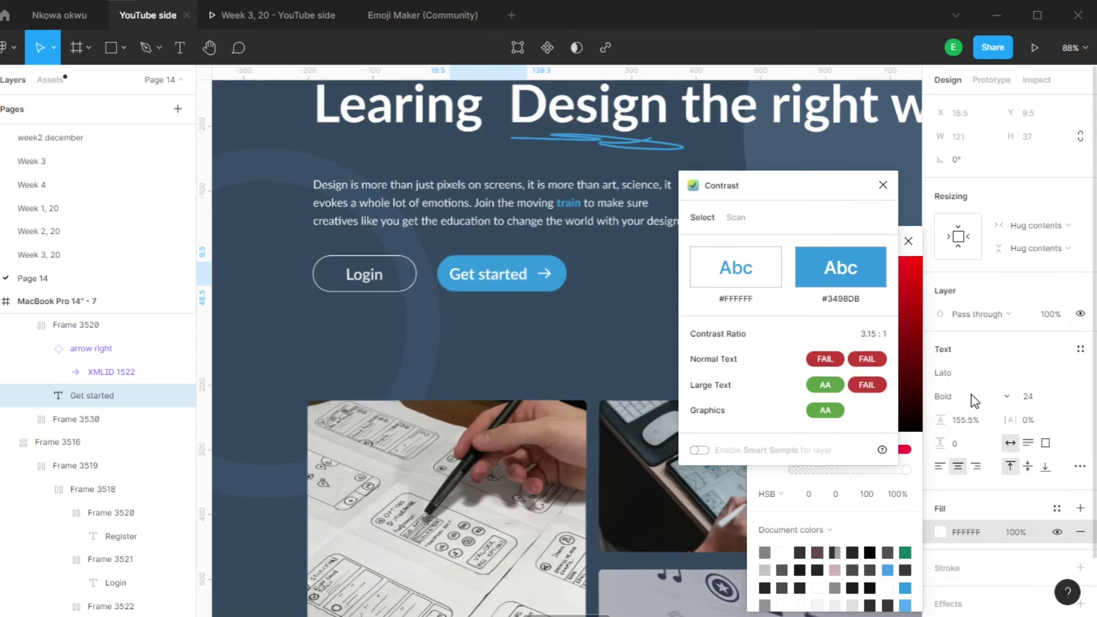
mouse_move(844, 417)
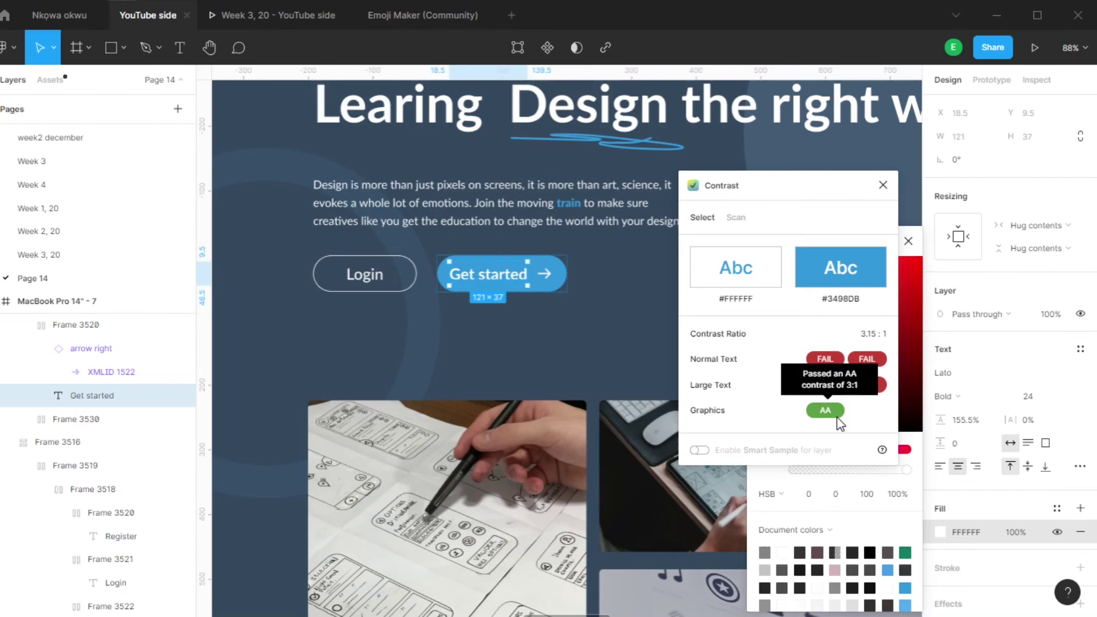
scroll(550, 317, down, 1)
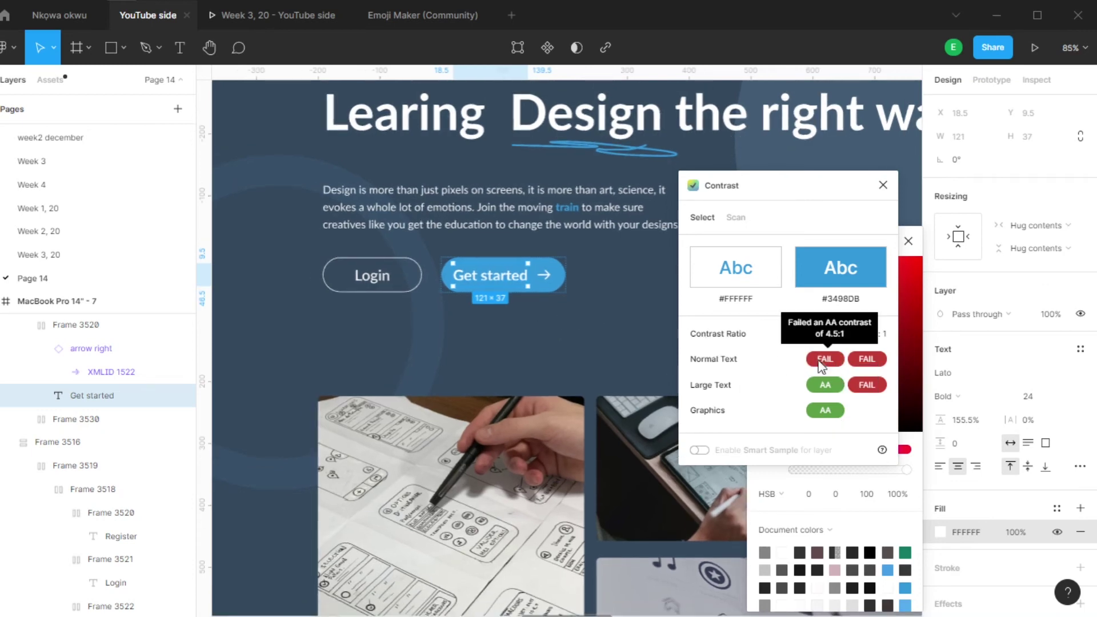
mouse_move(870, 364)
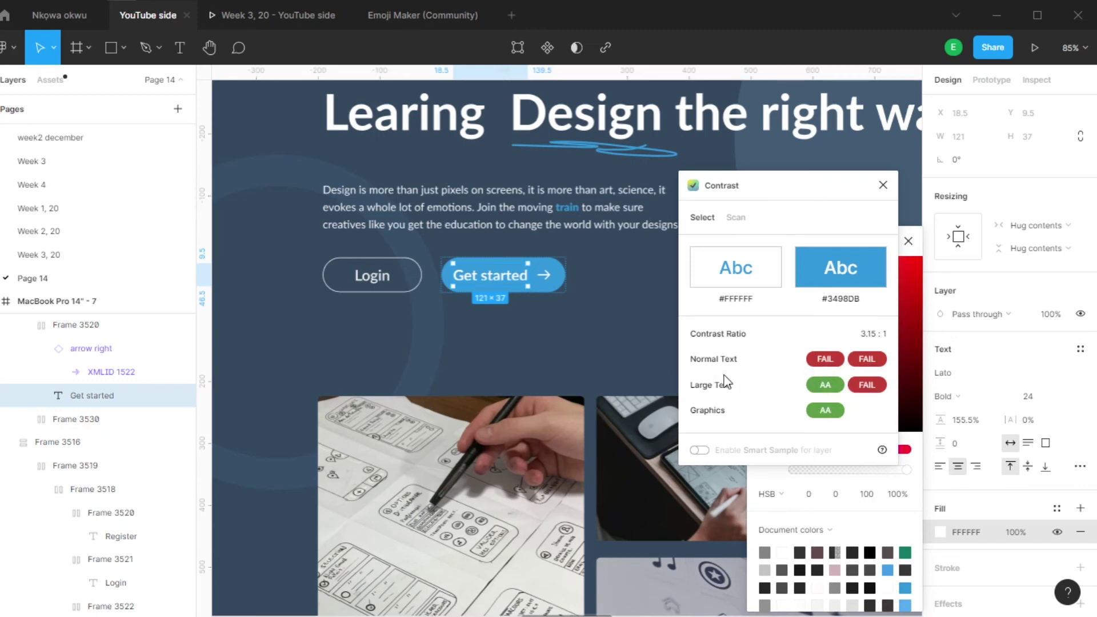
mouse_move(835, 390)
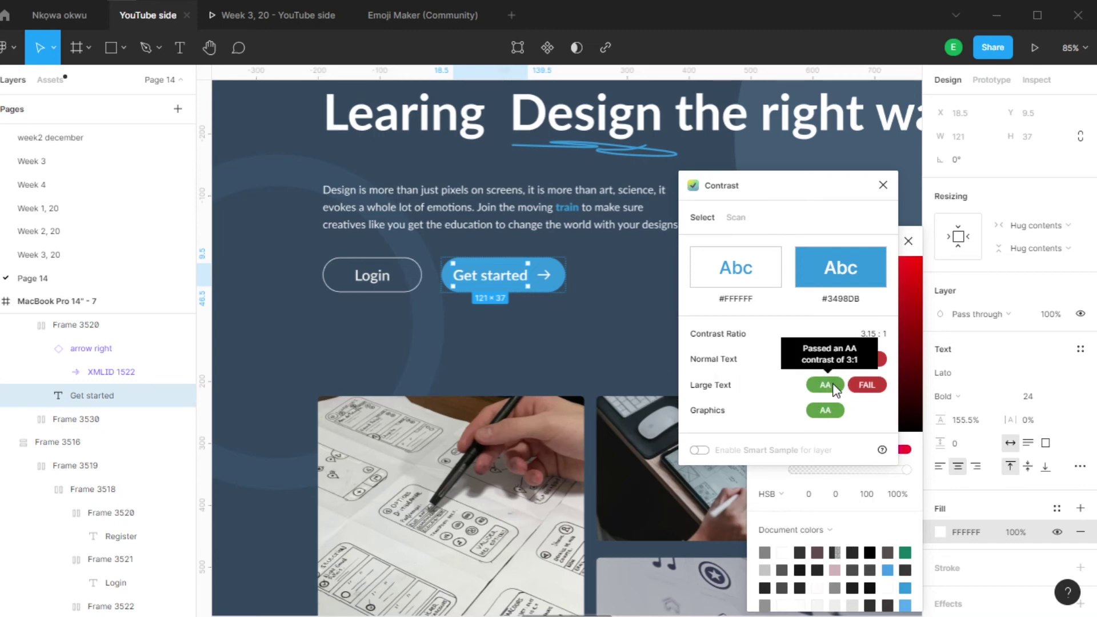
click(882, 185)
Zoom out to fit the whole MacBook Pro 14" - 7 landing-page frame in view.
key(shift+1)
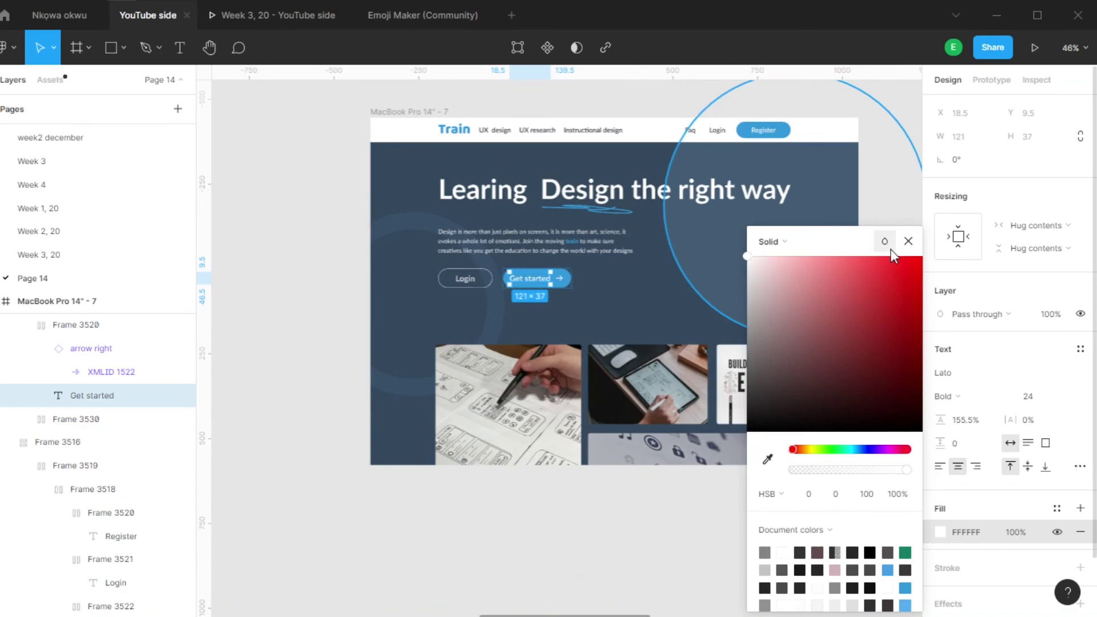